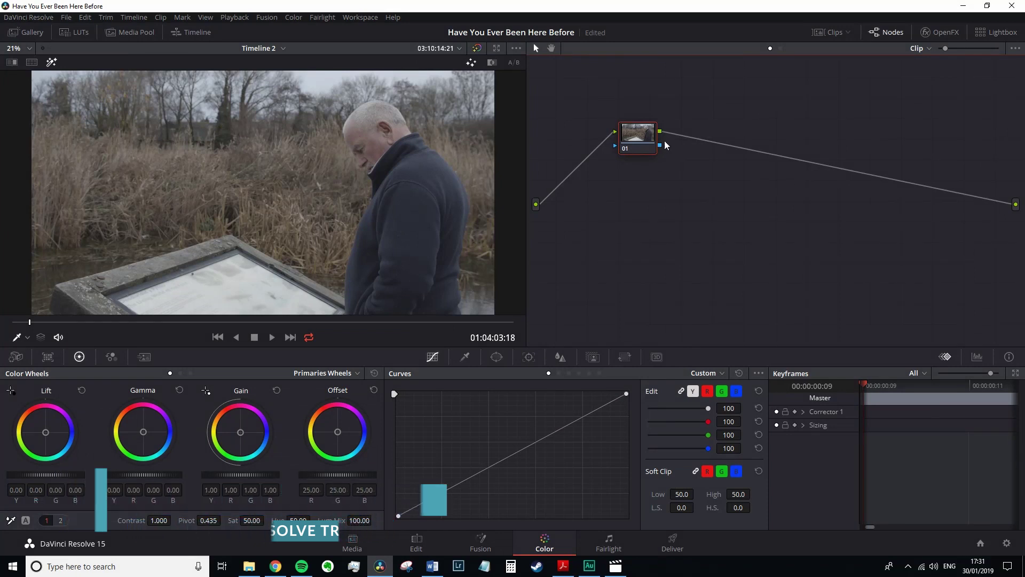
Move node 01 lower in the node graph and scrub the clip back to near its start
{"action": "left_click_drag", "start_coordinate": [642, 134], "coordinate": [643, 176]}
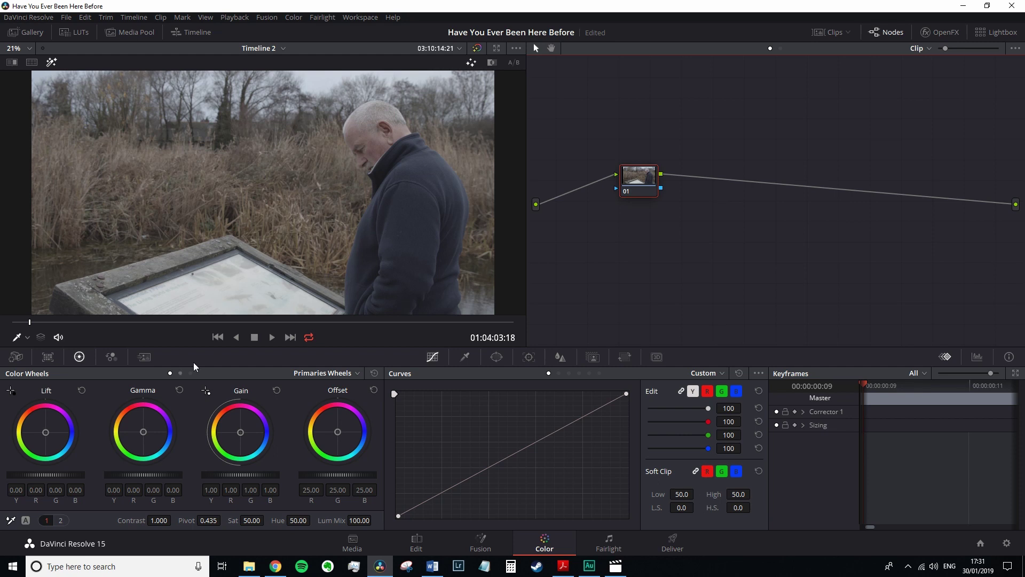
{"action": "left_click", "coordinate": [231, 323]}
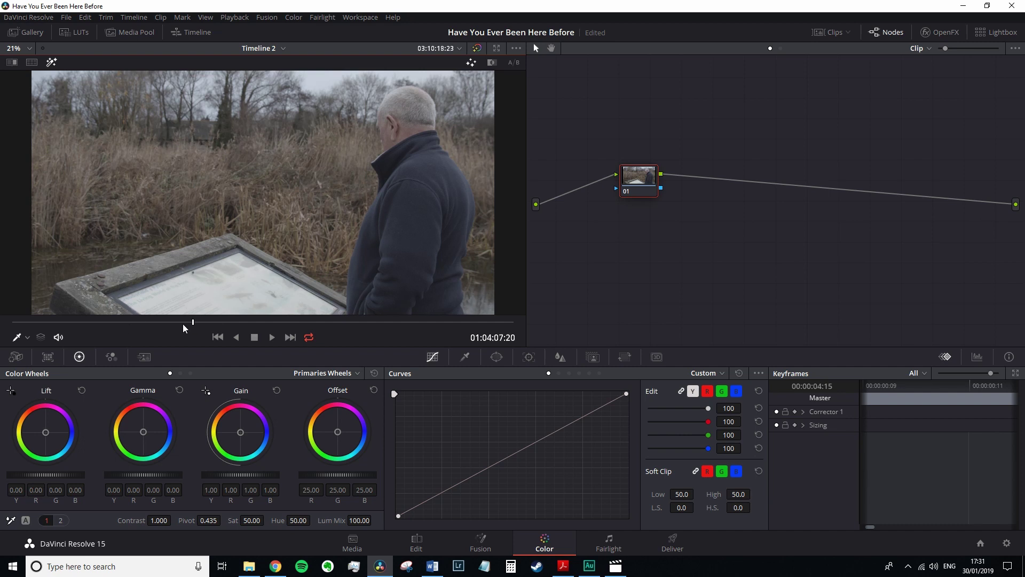
{"action": "left_click_drag", "start_coordinate": [183, 324], "coordinate": [48, 323]}
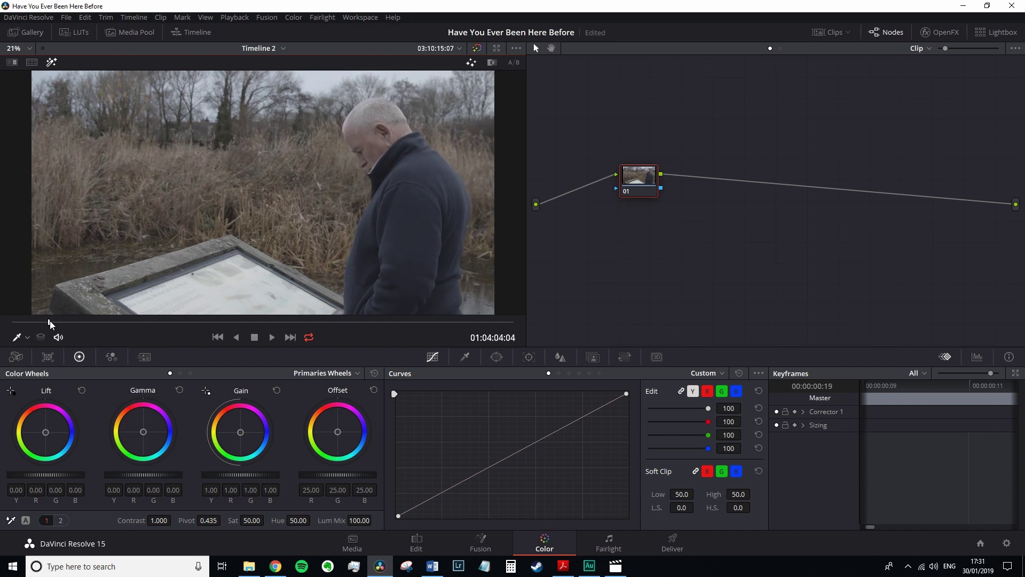
Set the proxy mode to Half Resolution and play a short stretch of the clip
{"action": "left_click", "coordinate": [239, 17]}
{"action": "mouse_move", "coordinate": [290, 54]}
{"action": "left_click", "coordinate": [455, 70]}
{"action": "key", "text": "space"}
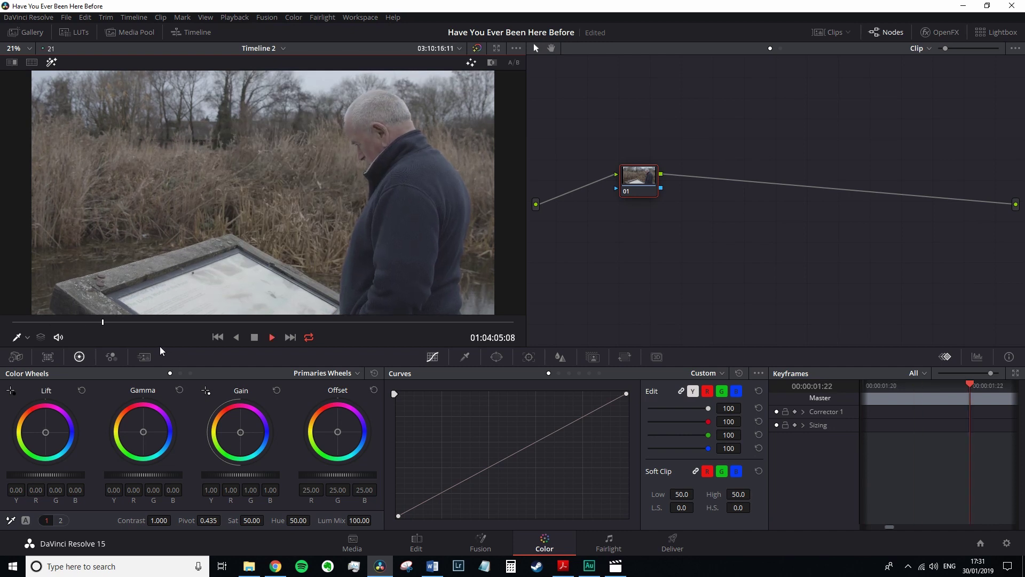
{"action": "key", "text": "space"}
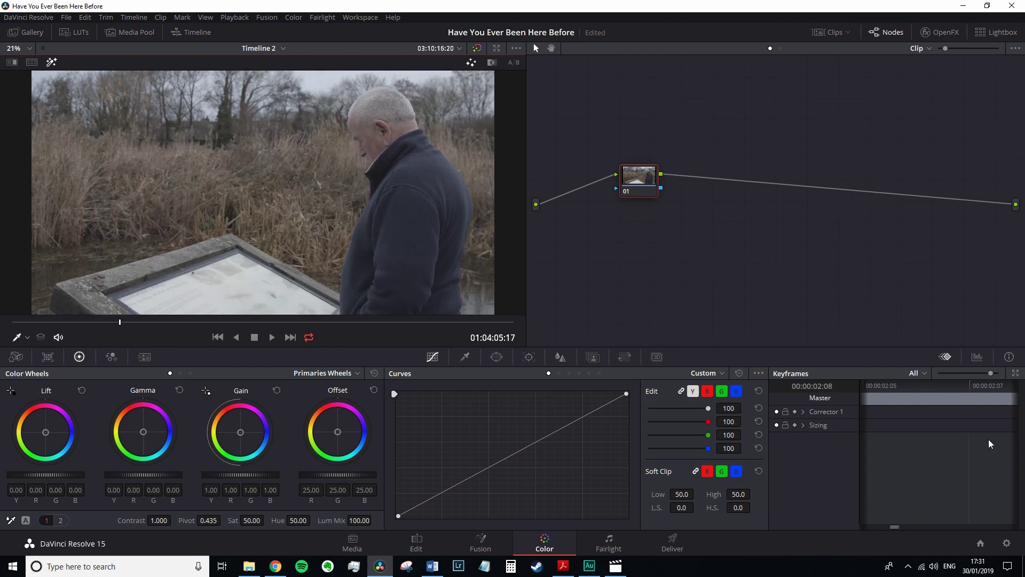
Display the clip and system information and scrub the clip slightly forward
{"action": "left_click", "coordinate": [1009, 356]}
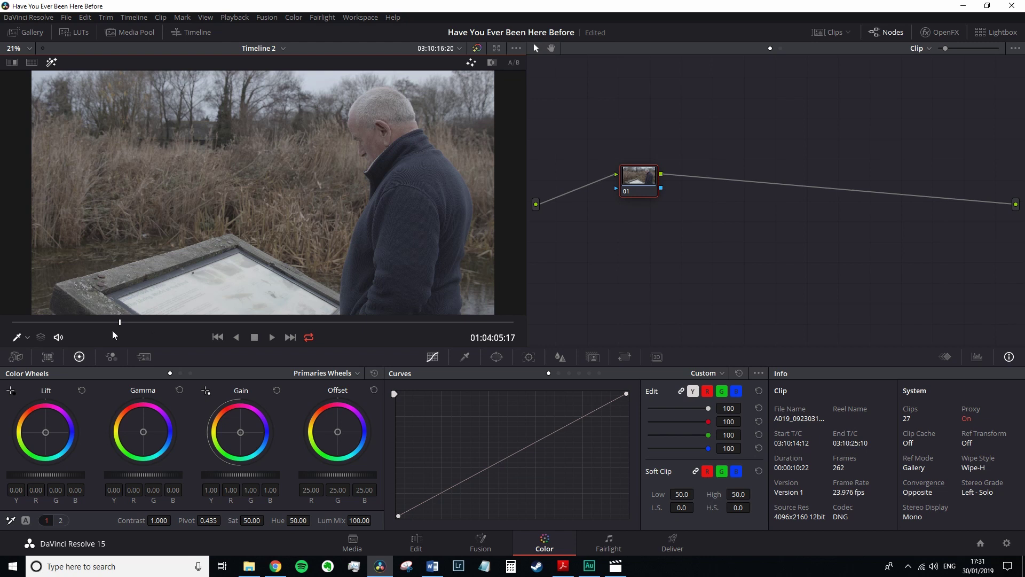
{"action": "left_click_drag", "start_coordinate": [131, 323], "coordinate": [151, 329]}
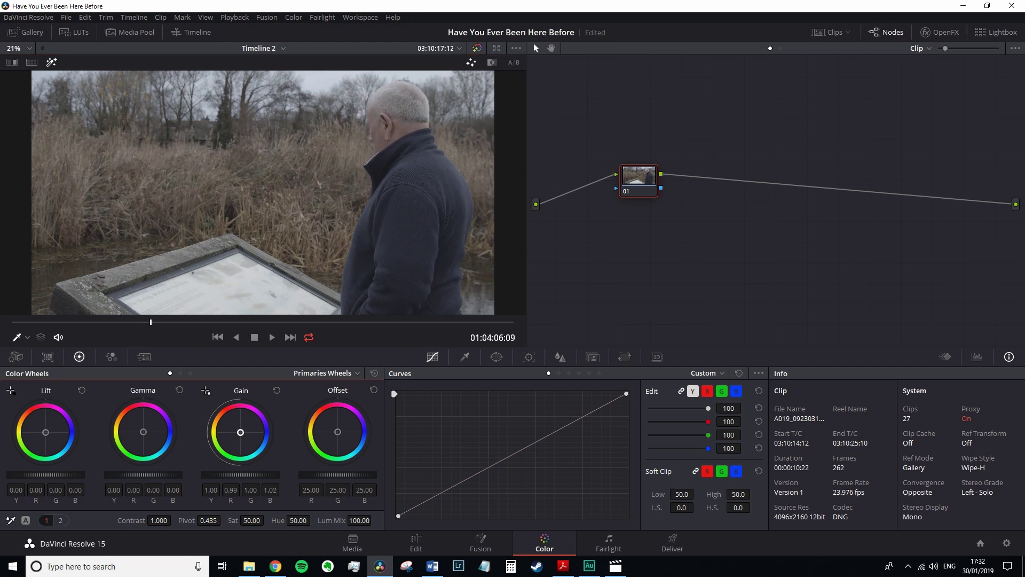
Try a slight colour shift on the Gain wheel and reset it
{"action": "left_click_drag", "start_coordinate": [240, 431], "coordinate": [238, 431]}
{"action": "left_click", "coordinate": [276, 390]}
{"action": "scroll", "coordinate": [553, 300], "scroll_direction": "down", "scroll_amount": 1}
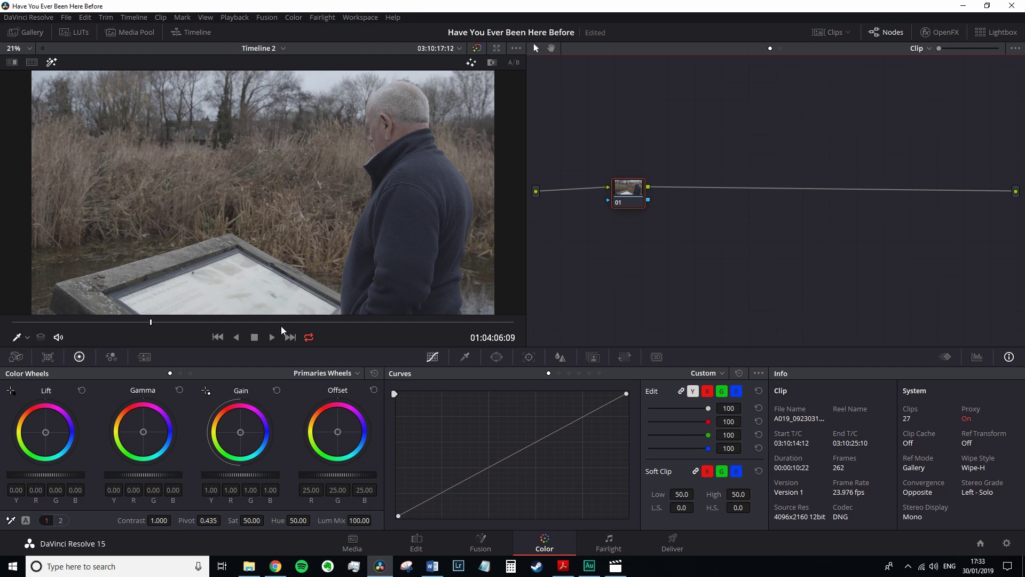
Scrub further into the clip and turn the proxy mode off
{"action": "left_click_drag", "start_coordinate": [280, 325], "coordinate": [287, 325]}
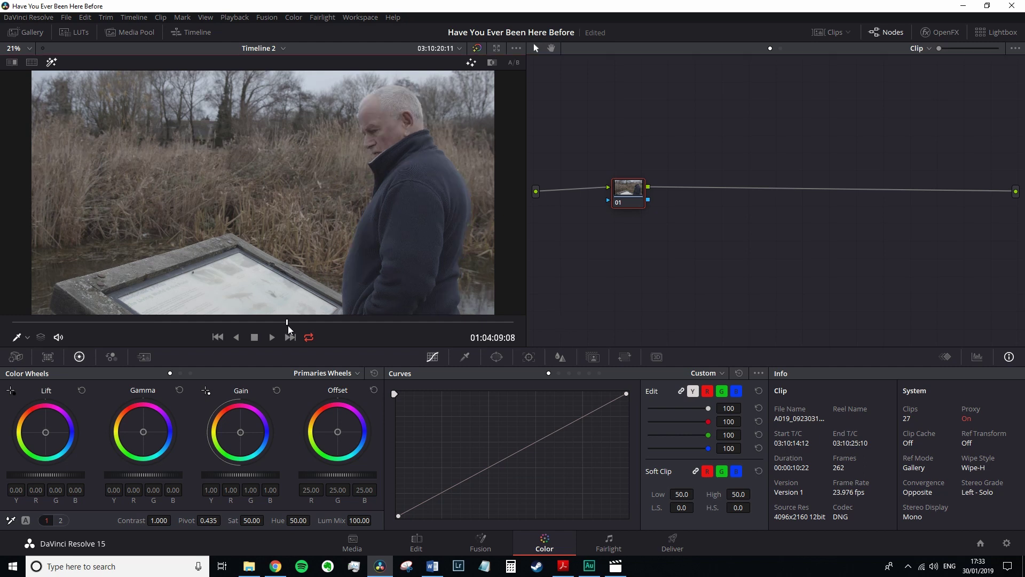
{"action": "left_click", "coordinate": [235, 17]}
{"action": "mouse_move", "coordinate": [293, 60]}
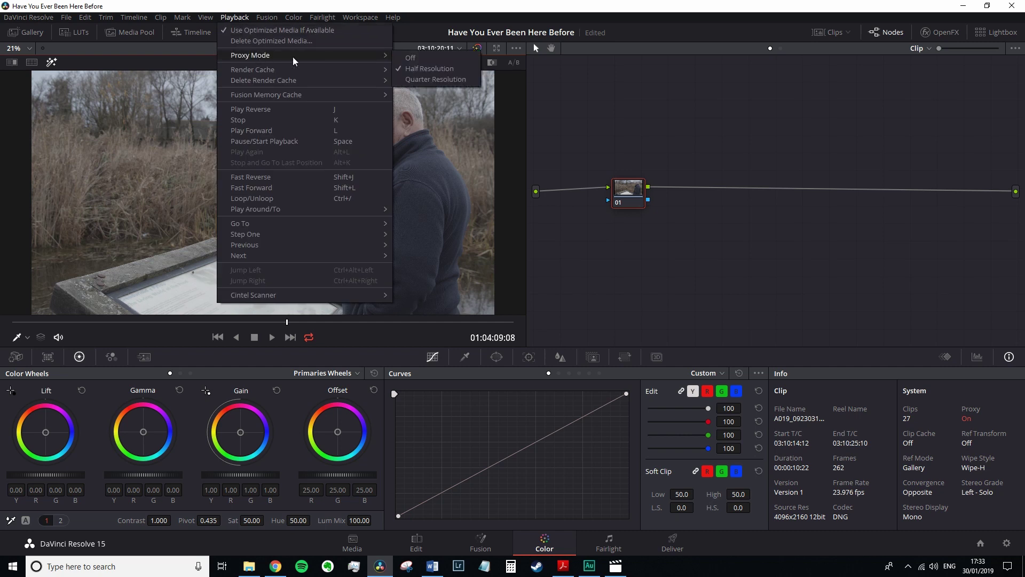
{"action": "left_click", "coordinate": [417, 60]}
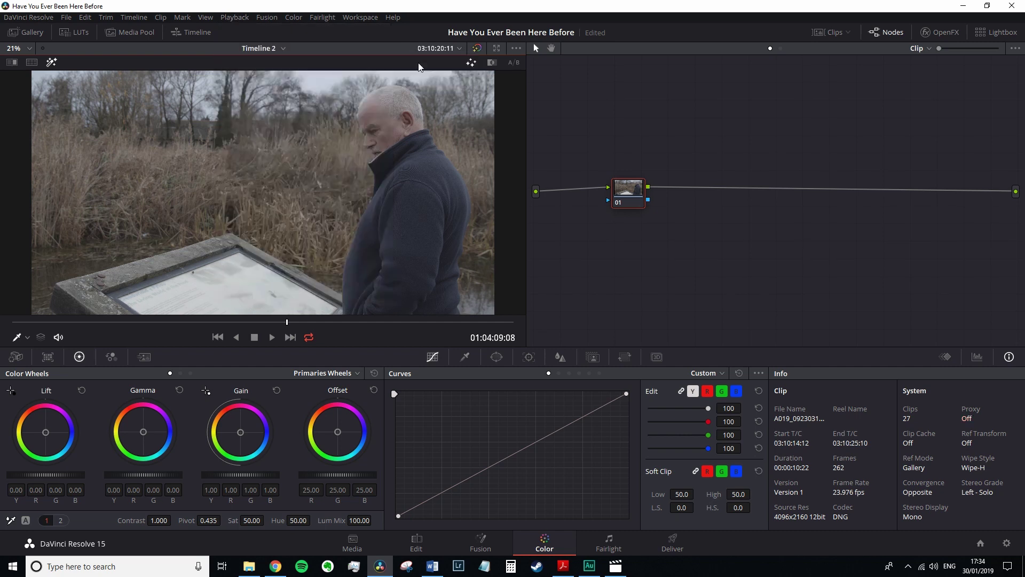
Set the proxy mode back to Half Resolution and scrub through the clip
{"action": "left_click", "coordinate": [235, 17]}
{"action": "left_click", "coordinate": [421, 71]}
{"action": "left_click", "coordinate": [170, 322]}
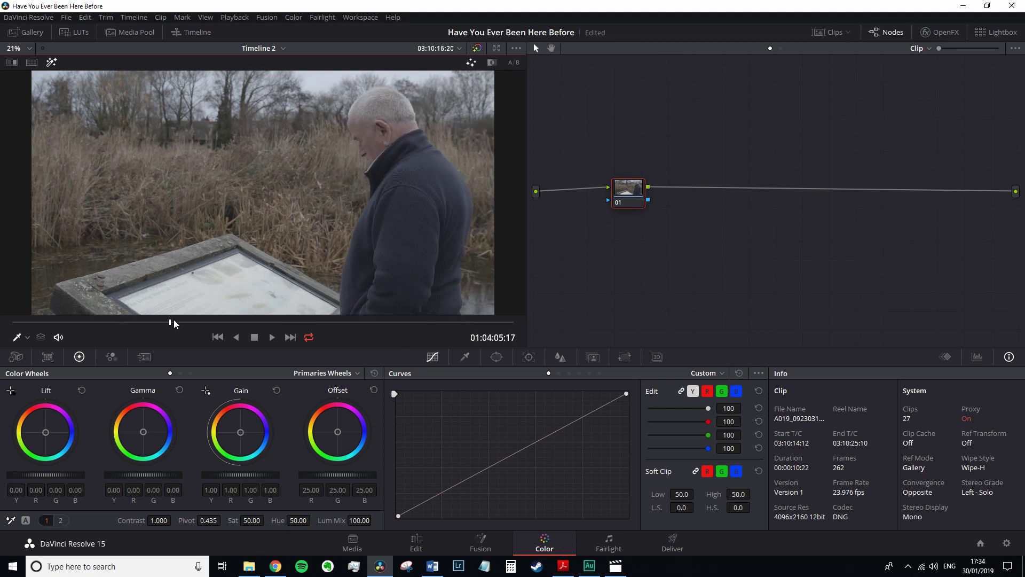
{"action": "left_click_drag", "start_coordinate": [174, 320], "coordinate": [332, 331]}
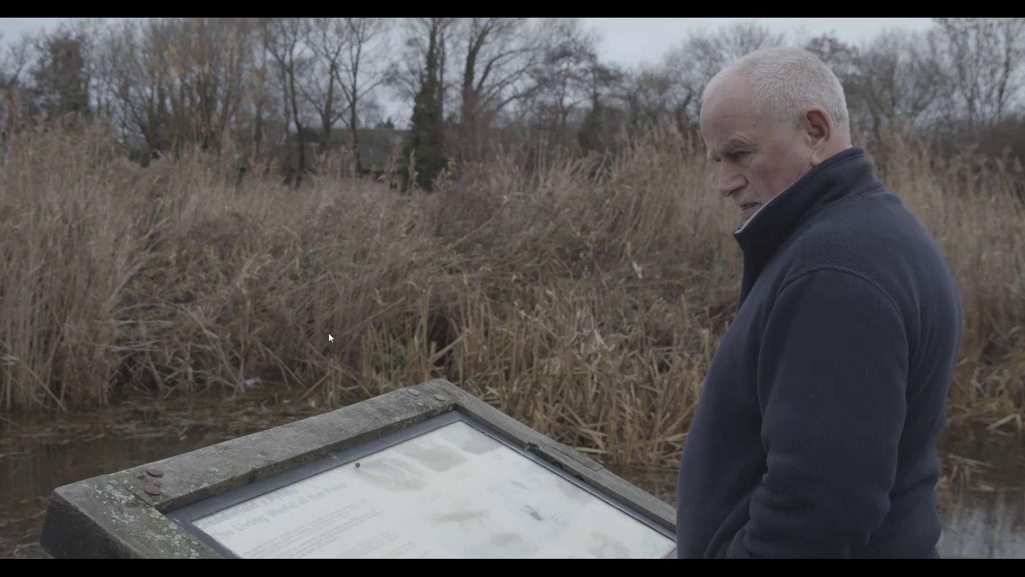
Return from the full-screen image and show the second page of primary adjustments with temperature, tint and midtone detail
{"action": "mouse_move", "coordinate": [328, 334]}
{"action": "left_click", "coordinate": [357, 546]}
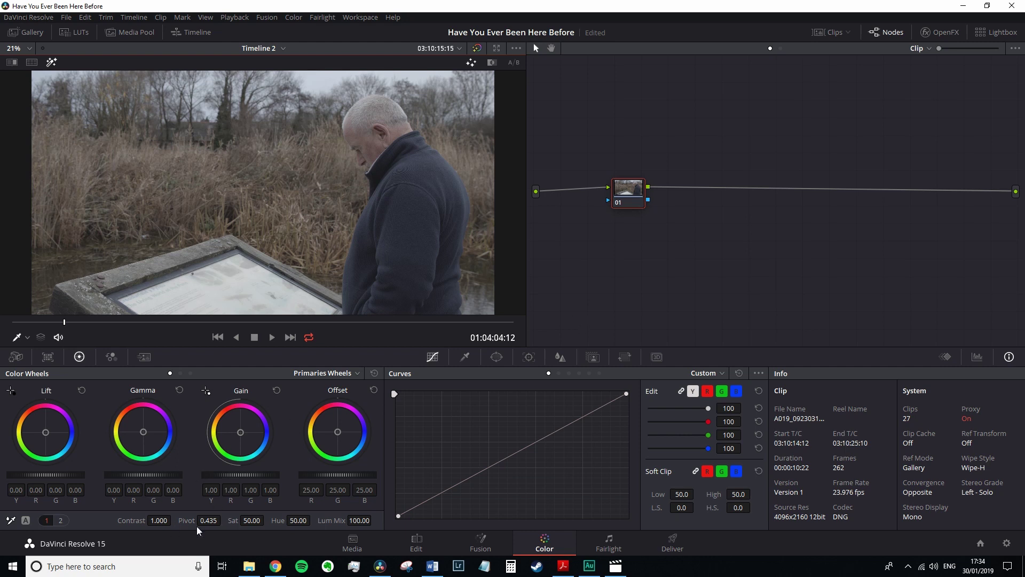
{"action": "left_click", "coordinate": [71, 520]}
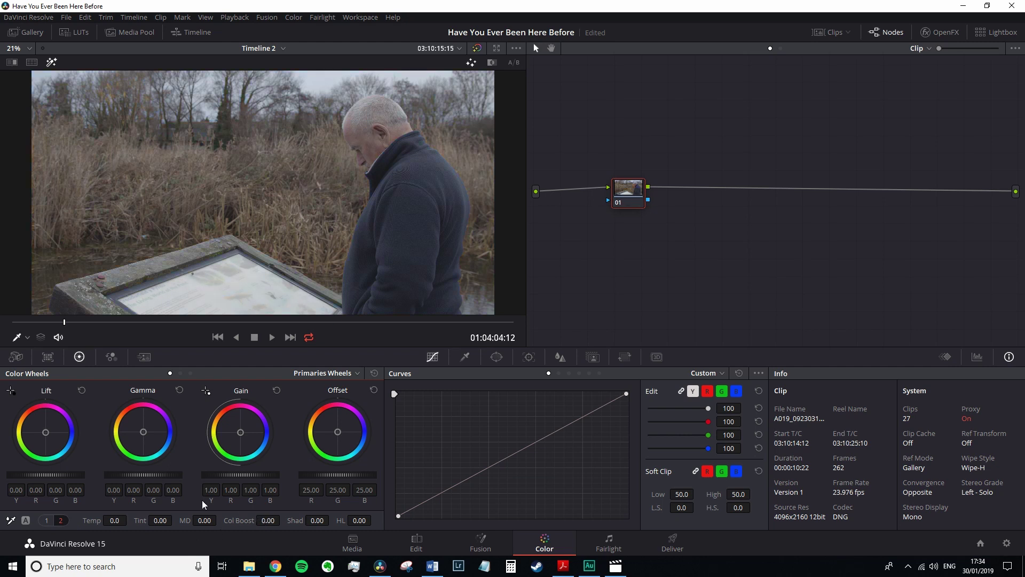
Display the video scopes and switch them from Vectorscope to Parade
{"action": "left_click", "coordinate": [978, 358]}
{"action": "left_click", "coordinate": [980, 374]}
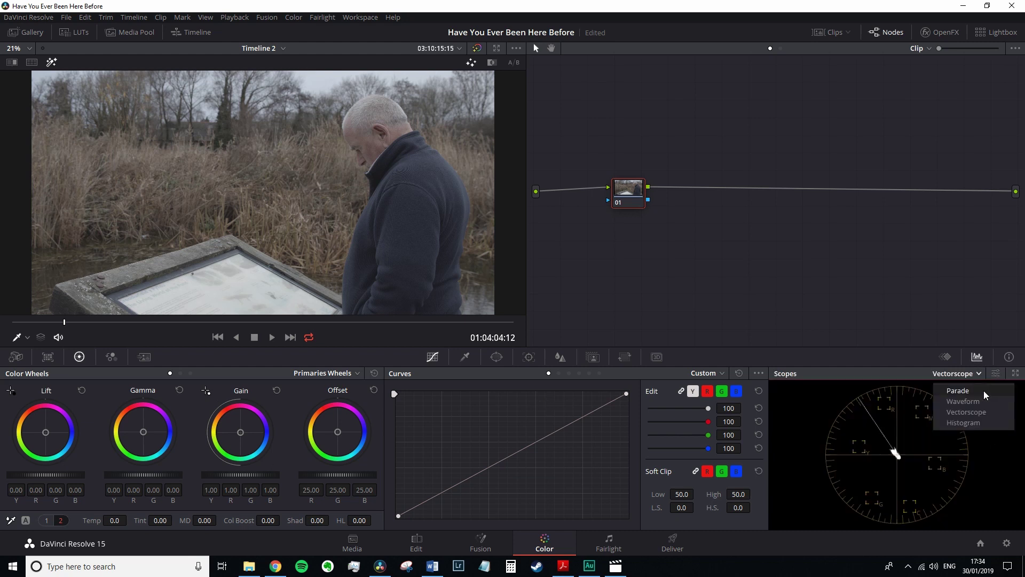
{"action": "left_click", "coordinate": [984, 390]}
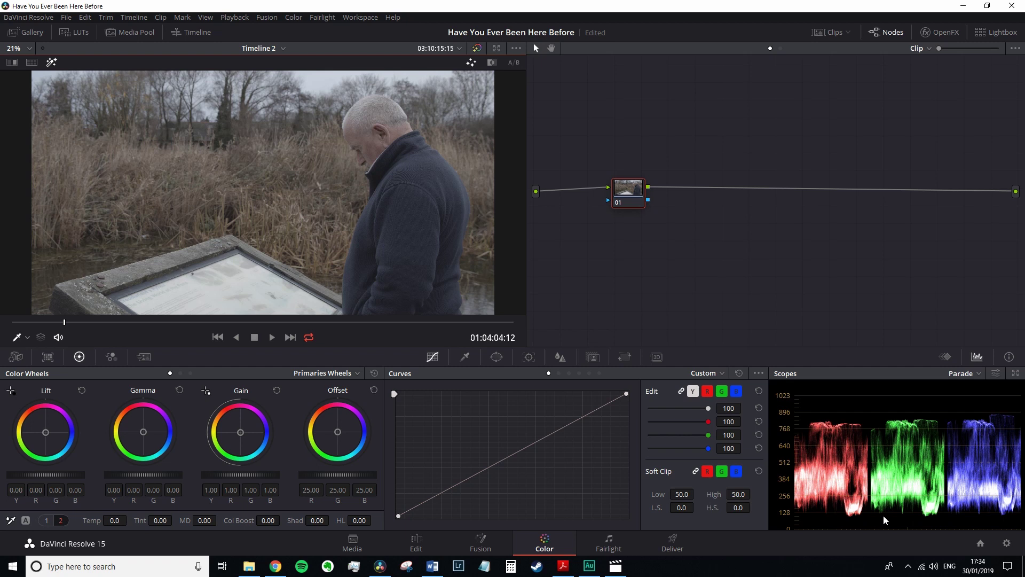
Expand the scopes into a floating window, brighten the parade trace, and place a single parade view beside the image
{"action": "left_click", "coordinate": [1016, 373]}
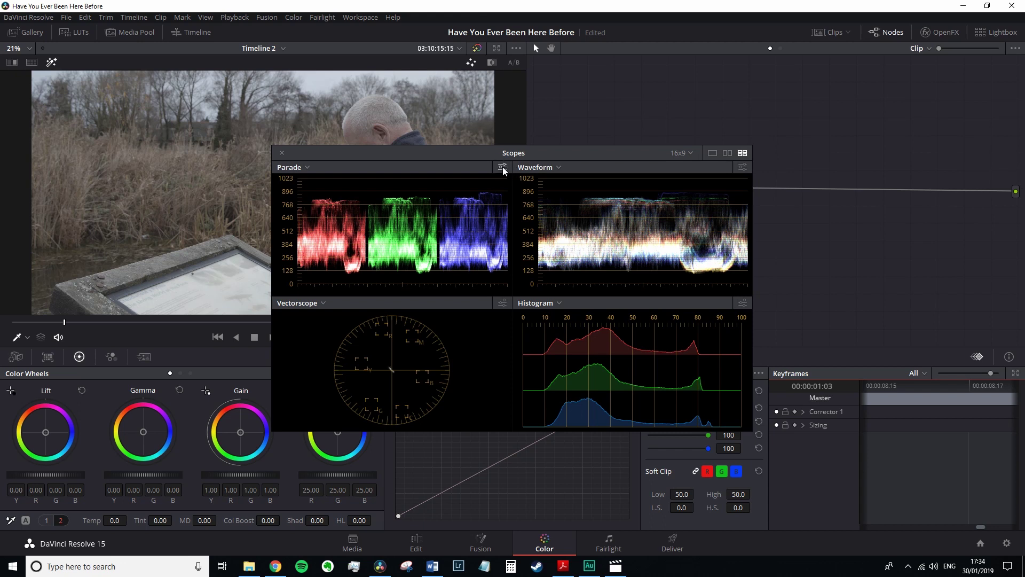
{"action": "left_click", "coordinate": [502, 168]}
{"action": "left_click_drag", "start_coordinate": [463, 170], "coordinate": [473, 170]}
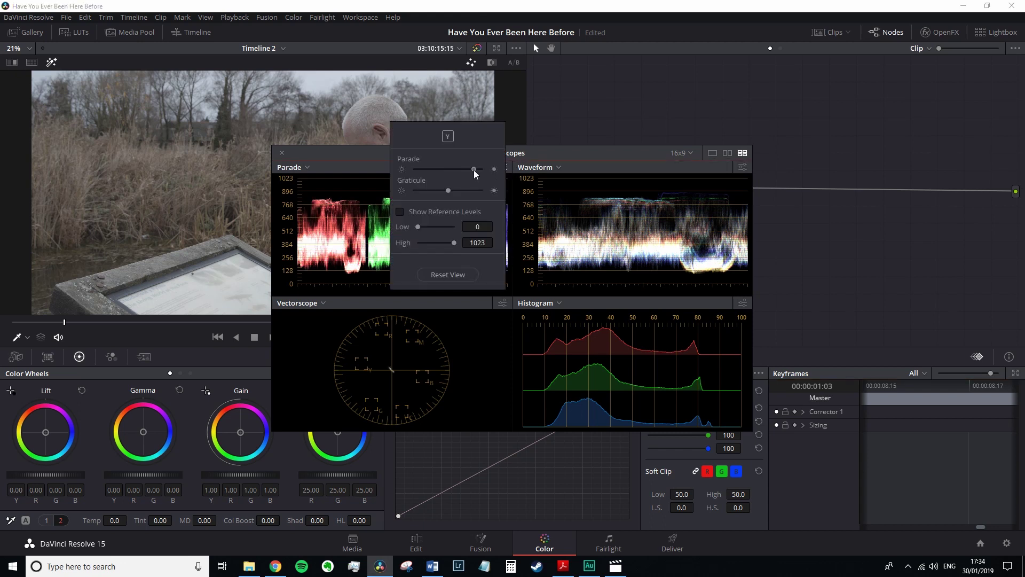
{"action": "left_click", "coordinate": [712, 153]}
{"action": "left_click_drag", "start_coordinate": [572, 159], "coordinate": [821, 146]}
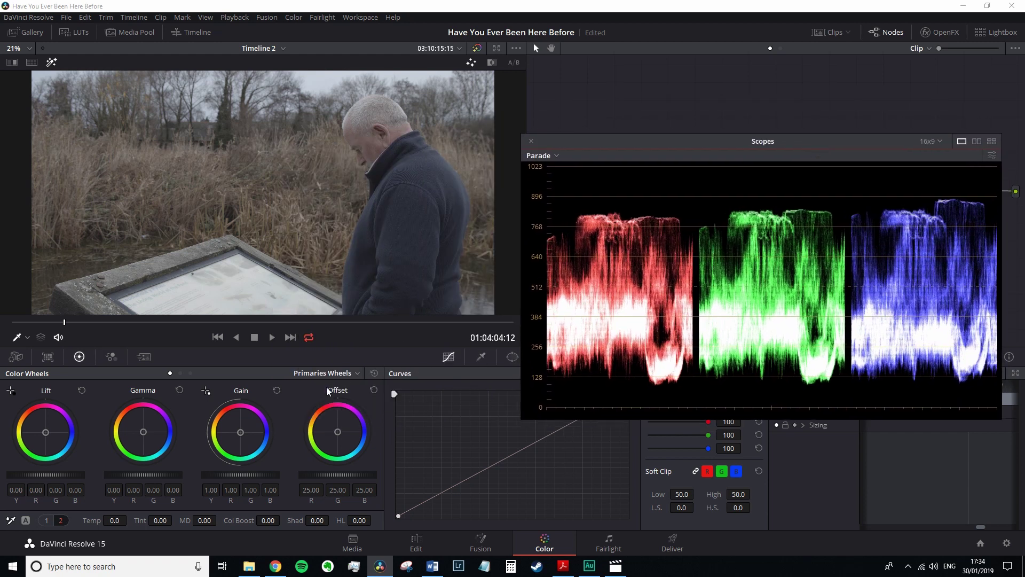
Try shifting the Gain balance toward red while observing the parade, and reset the Gain wheel
{"action": "left_click_drag", "start_coordinate": [242, 433], "coordinate": [239, 429]}
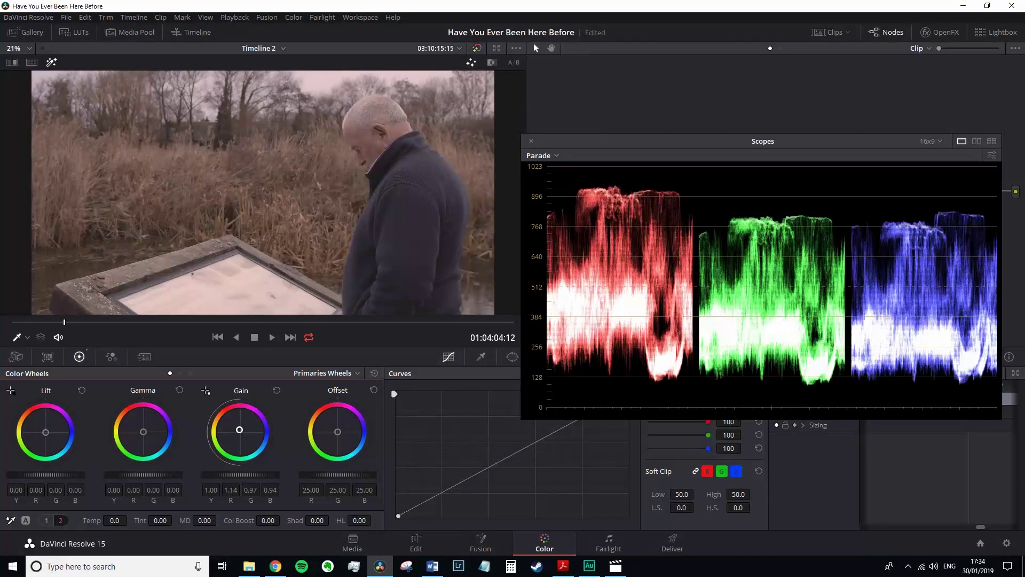
{"action": "left_click", "coordinate": [277, 391]}
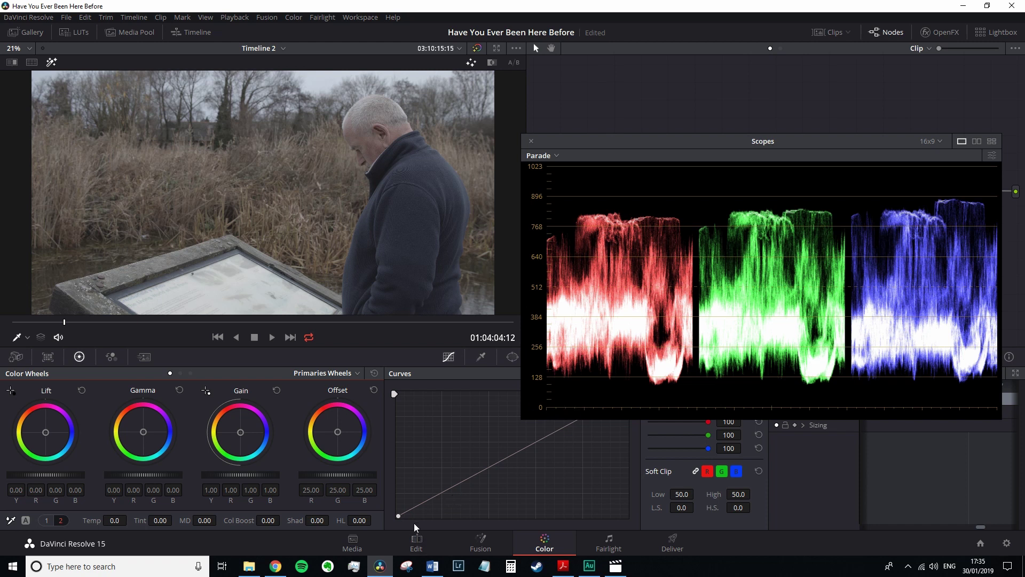
Raise the black point of the custom curve slightly along its left edge
{"action": "left_click_drag", "start_coordinate": [397, 516], "coordinate": [363, 508]}
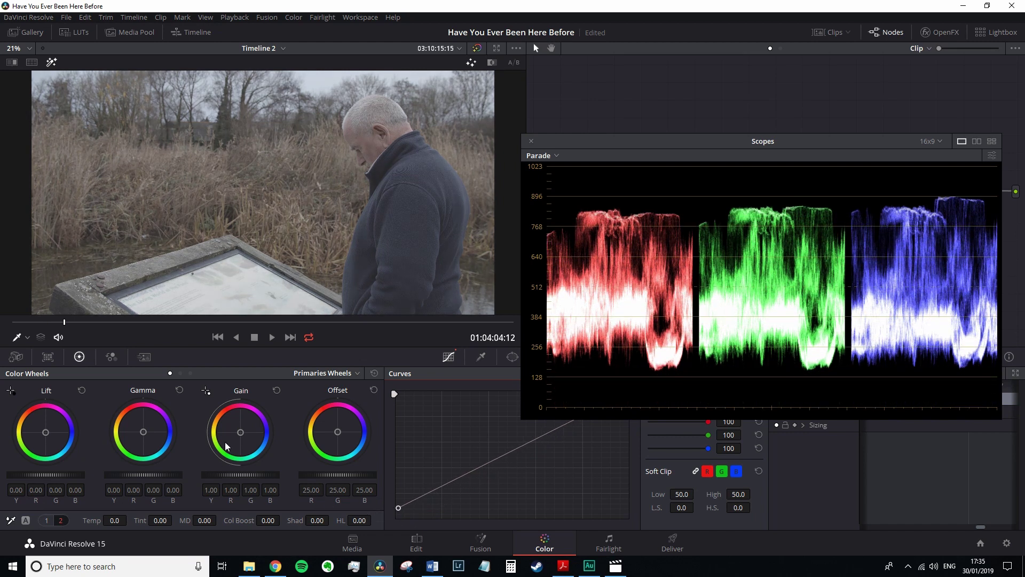
Try shifting the Gain balance strongly toward red, reset the colour wheels, and shift Gain slightly toward blue
{"action": "left_click_drag", "start_coordinate": [240, 432], "coordinate": [238, 429]}
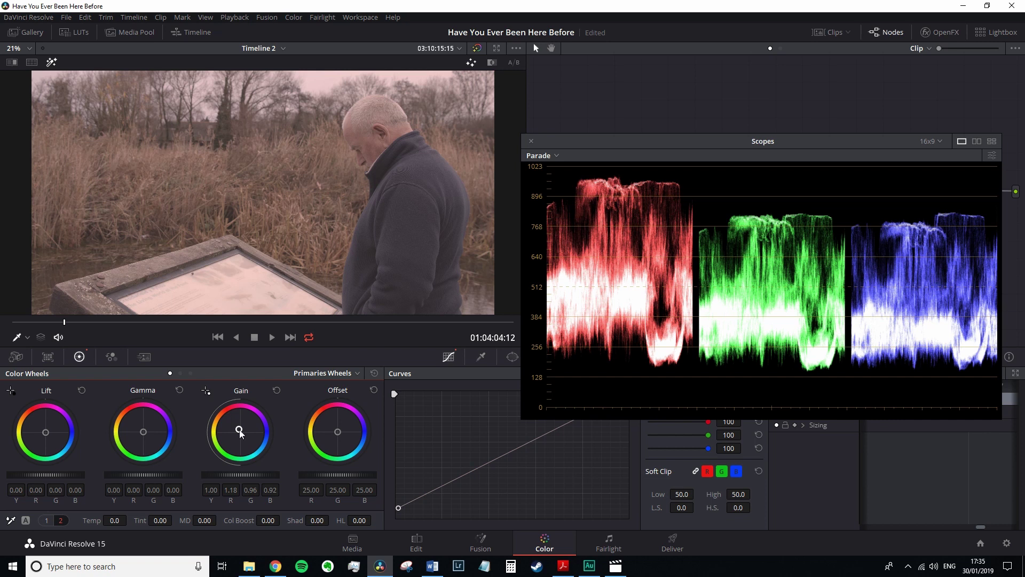
{"action": "left_click", "coordinate": [375, 372]}
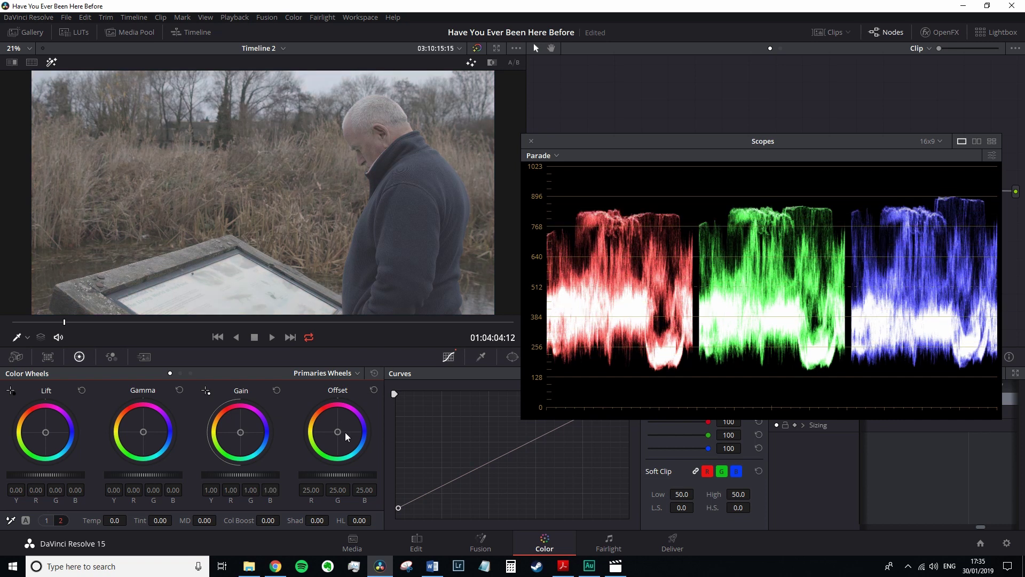
{"action": "left_click_drag", "start_coordinate": [239, 437], "coordinate": [241, 432]}
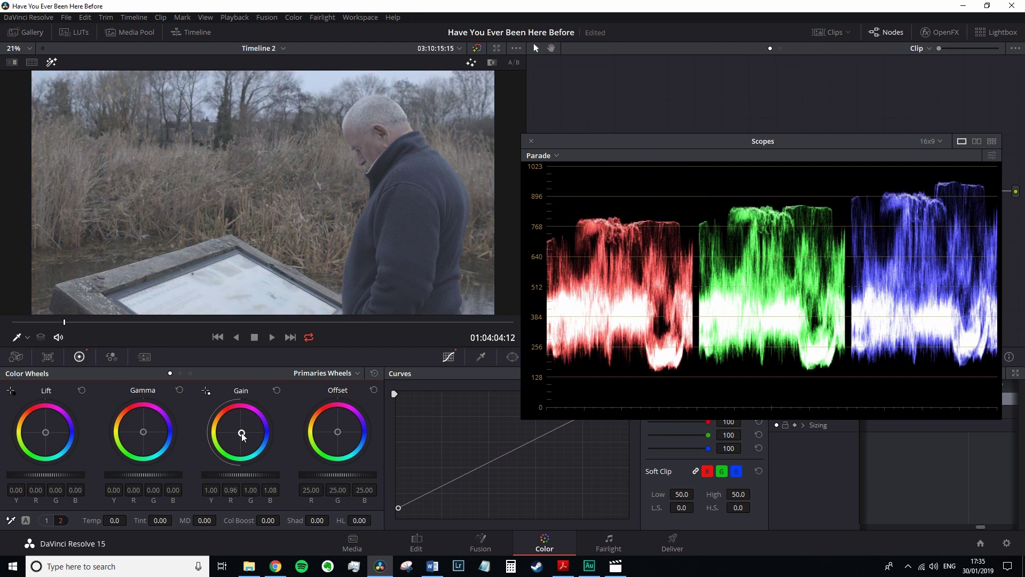
Close the floating scopes window, reset all colour wheels, and display the docked parade scope
{"action": "left_click", "coordinate": [532, 141]}
{"action": "left_click", "coordinate": [374, 373]}
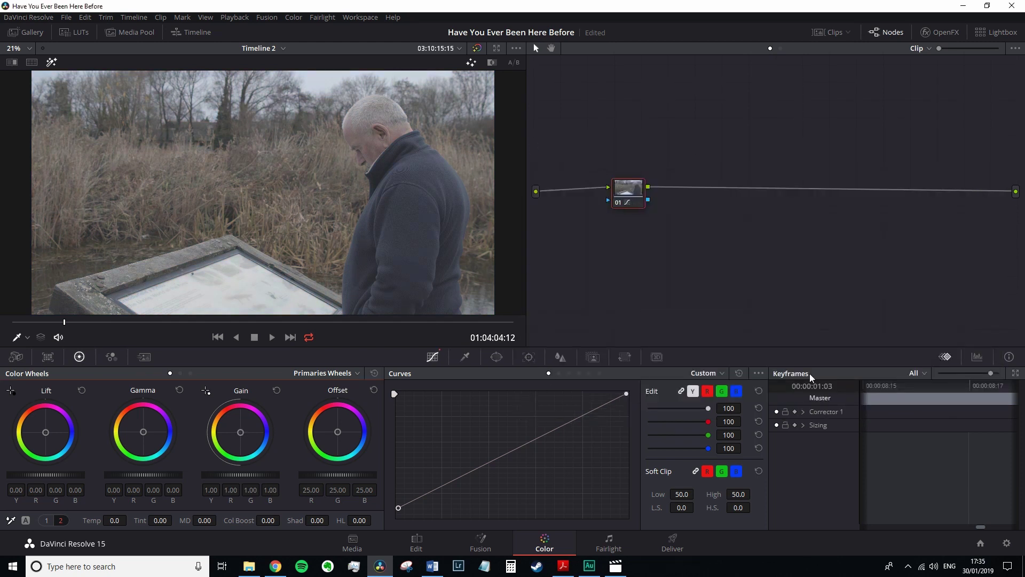
{"action": "left_click", "coordinate": [977, 357]}
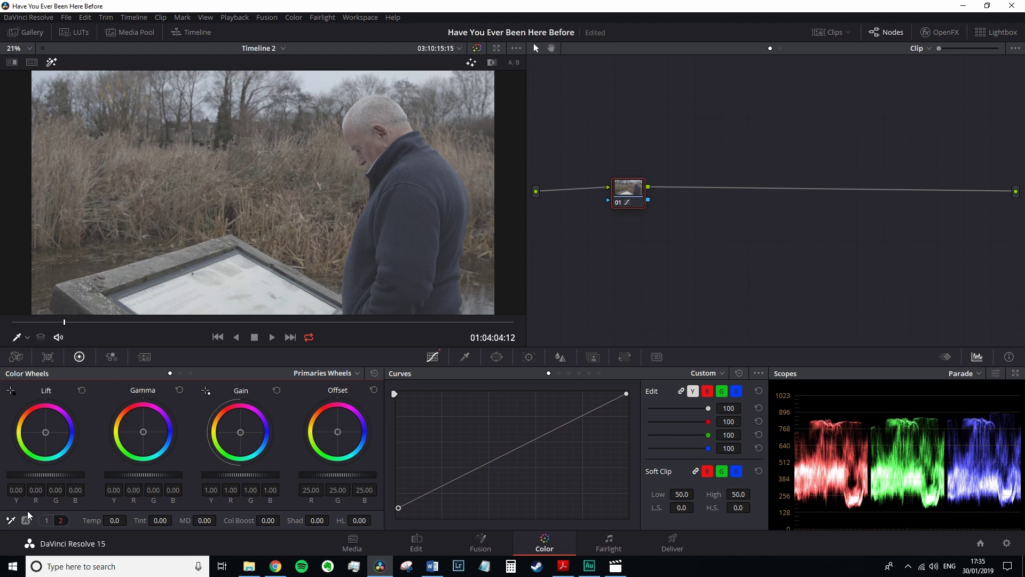
Try Lift at -0.08, Gamma at 0.04 and Gain at 1.30, and reset all colour wheels
{"action": "left_click_drag", "start_coordinate": [62, 475], "coordinate": [51, 476]}
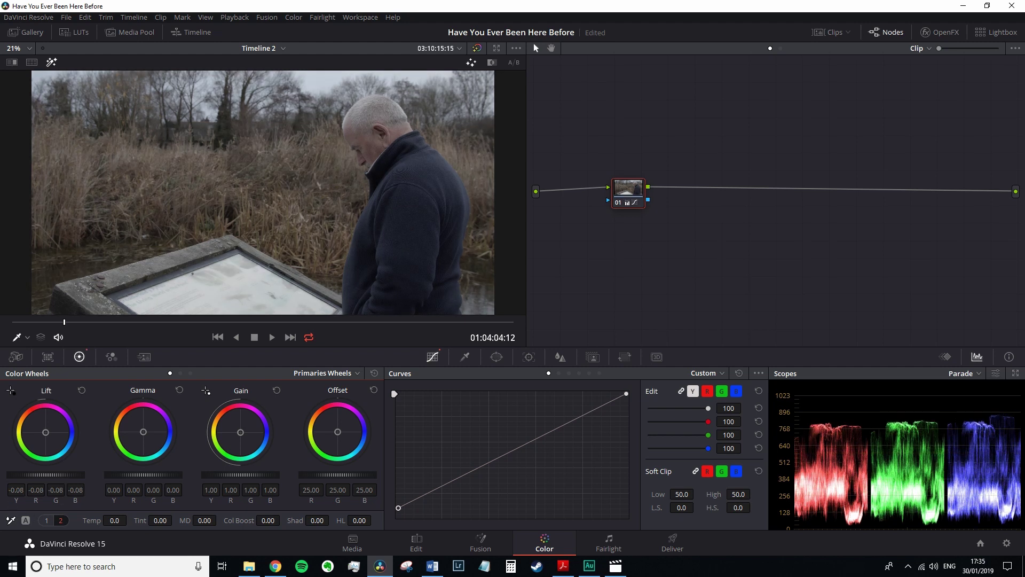
{"action": "left_click_drag", "start_coordinate": [170, 476], "coordinate": [235, 477]}
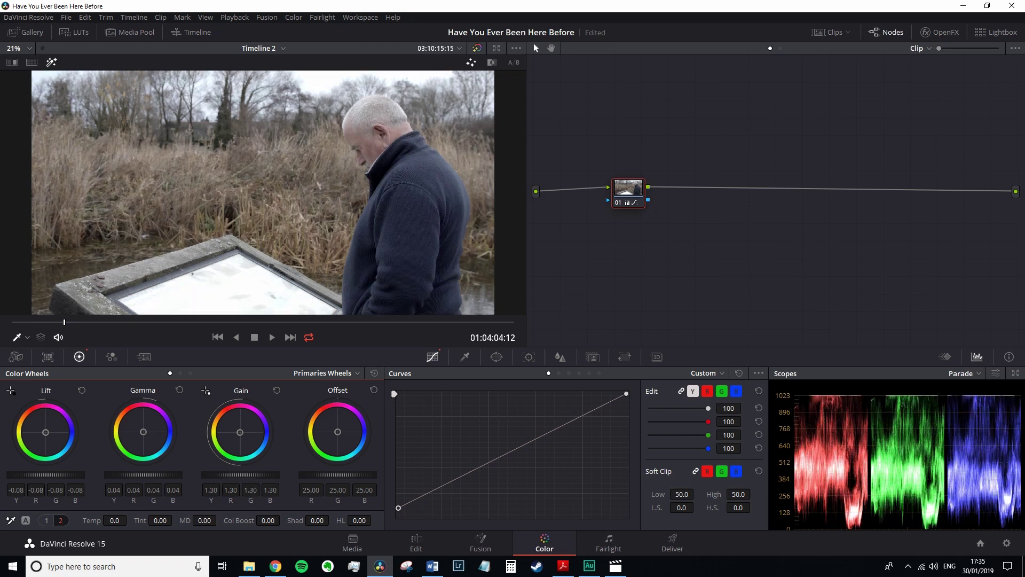
{"action": "left_click", "coordinate": [374, 373]}
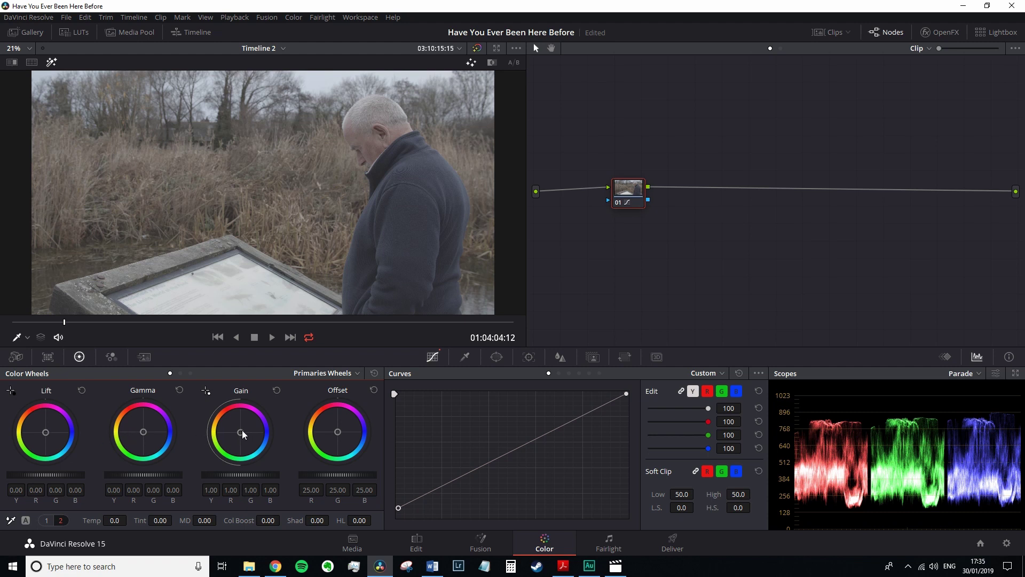
Try a Gain colour shift and a Gain brightness increase, resetting the Gain wheel after each
{"action": "left_click_drag", "start_coordinate": [242, 431], "coordinate": [240, 431]}
{"action": "left_click", "coordinate": [277, 390]}
{"action": "left_click_drag", "start_coordinate": [225, 475], "coordinate": [277, 480]}
{"action": "left_click", "coordinate": [277, 391]}
Lower the Lift to -0.09 and raise the Gain to 1.17 on node 01, using the parade as reference
{"action": "scroll", "coordinate": [872, 470], "scroll_direction": "down", "scroll_amount": 2}
{"action": "scroll", "coordinate": [874, 472], "scroll_direction": "up", "scroll_amount": 2}
{"action": "scroll", "coordinate": [875, 472], "scroll_direction": "down", "scroll_amount": 2}
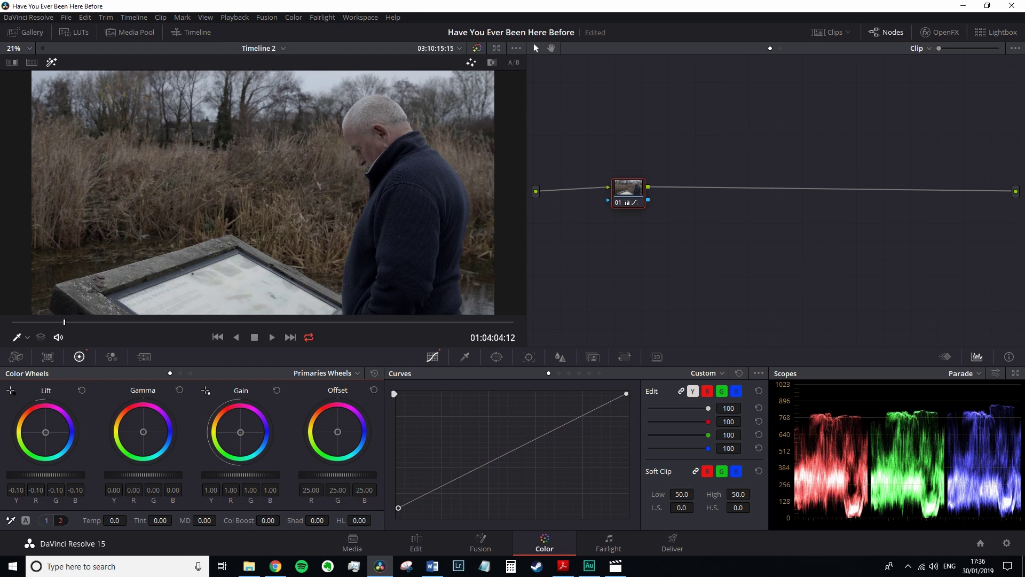
{"action": "left_click_drag", "start_coordinate": [235, 476], "coordinate": [251, 476]}
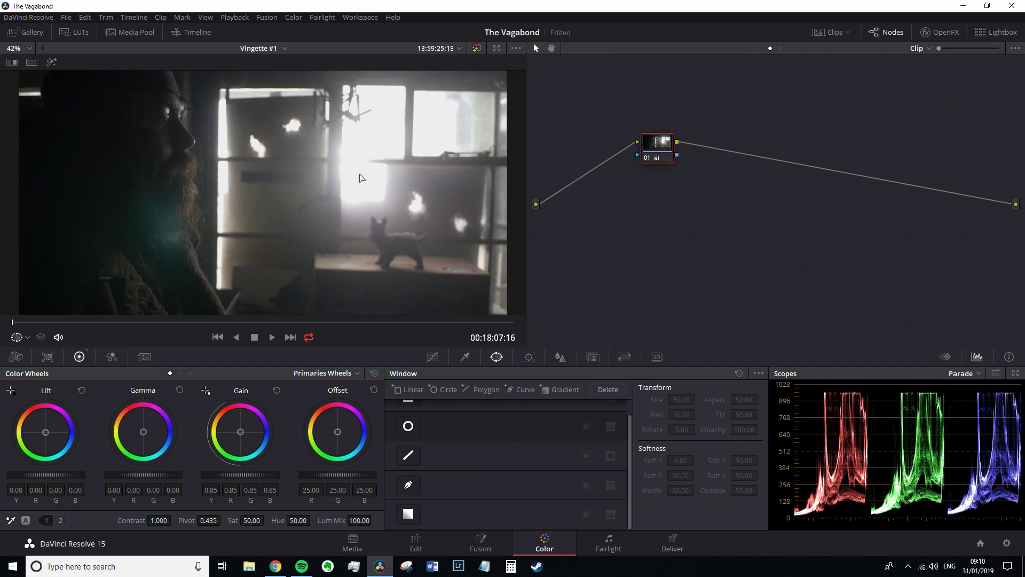
{"action": "left_click_drag", "start_coordinate": [212, 476], "coordinate": [237, 476]}
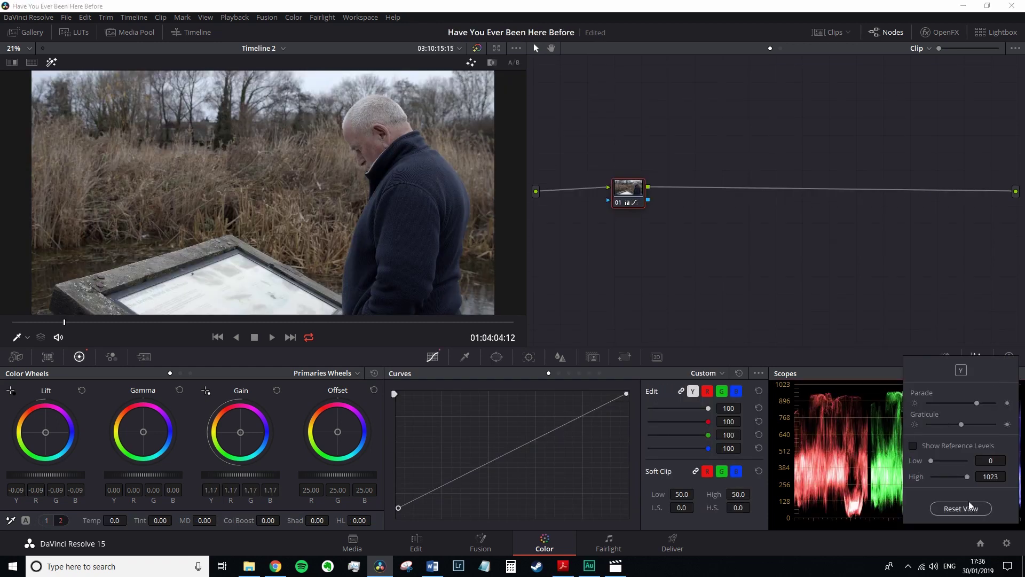
Look at the parade scope's display settings and close them
{"action": "left_click", "coordinate": [882, 379]}
{"action": "left_click", "coordinate": [997, 374]}
{"action": "left_click", "coordinate": [875, 438]}
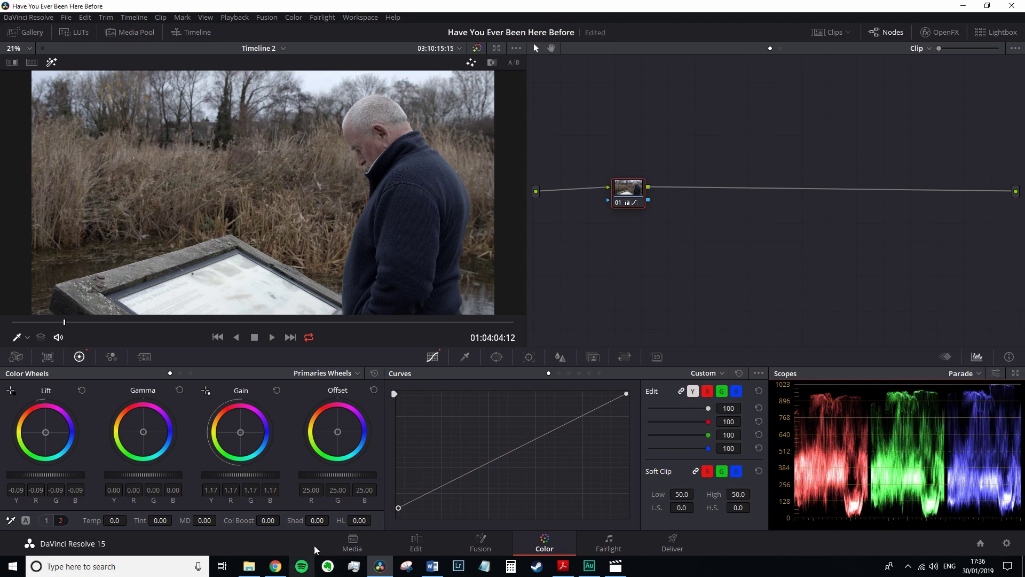
Set the saturation to 75 for node 01
{"action": "left_click", "coordinate": [46, 520]}
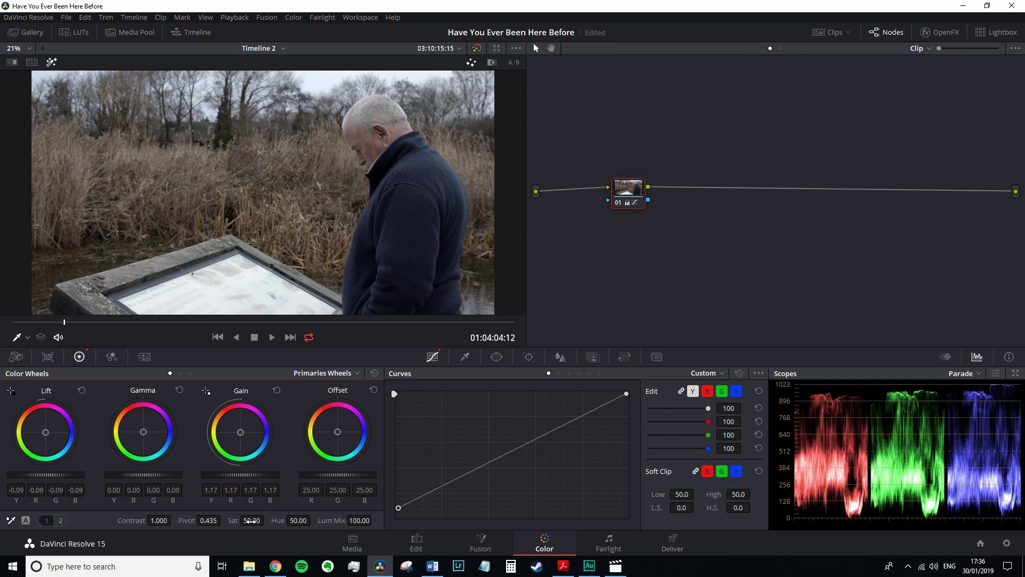
{"action": "left_click", "coordinate": [252, 520]}
{"action": "type", "text": "75"}
{"action": "key", "text": "Return"}
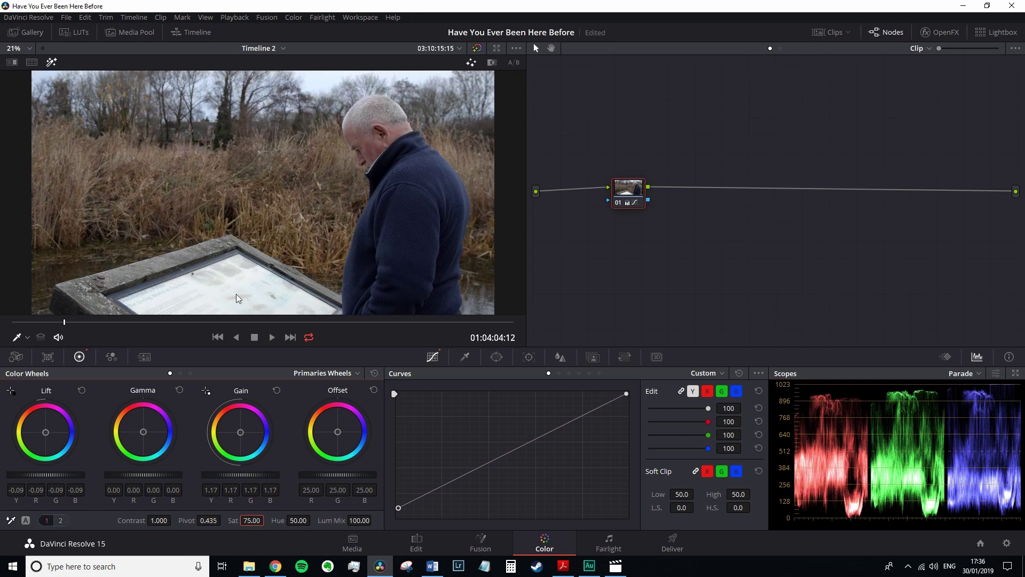
Lower the Gain to 1.15 and scrub through the clip to check the corrected picture
{"action": "left_click", "coordinate": [226, 322]}
{"action": "left_click_drag", "start_coordinate": [228, 323], "coordinate": [329, 322]}
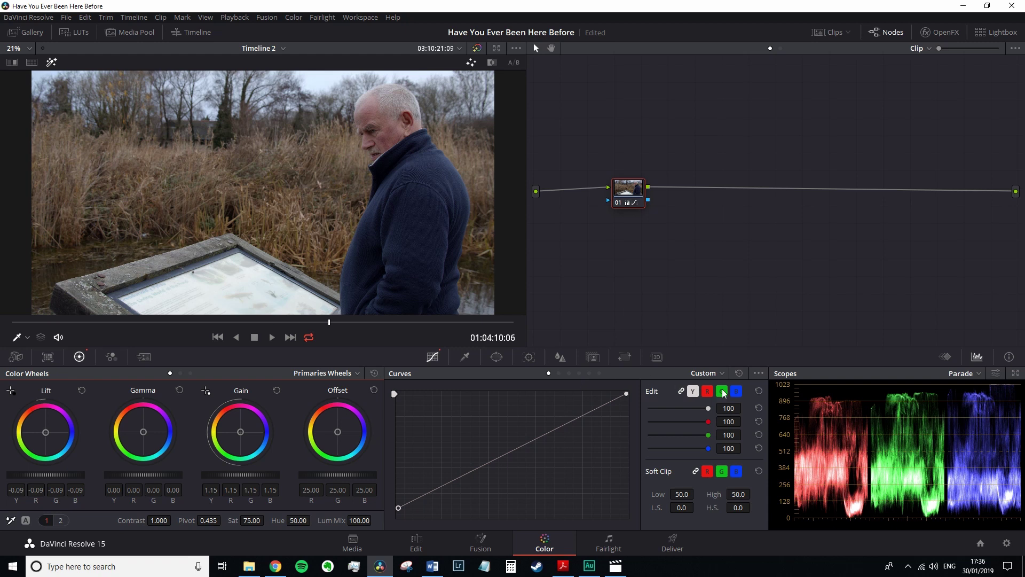
{"action": "scroll", "coordinate": [1004, 417], "scroll_direction": "up", "scroll_amount": 2}
{"action": "scroll", "coordinate": [1004, 418], "scroll_direction": "down", "scroll_amount": 2}
{"action": "left_click", "coordinate": [386, 321]}
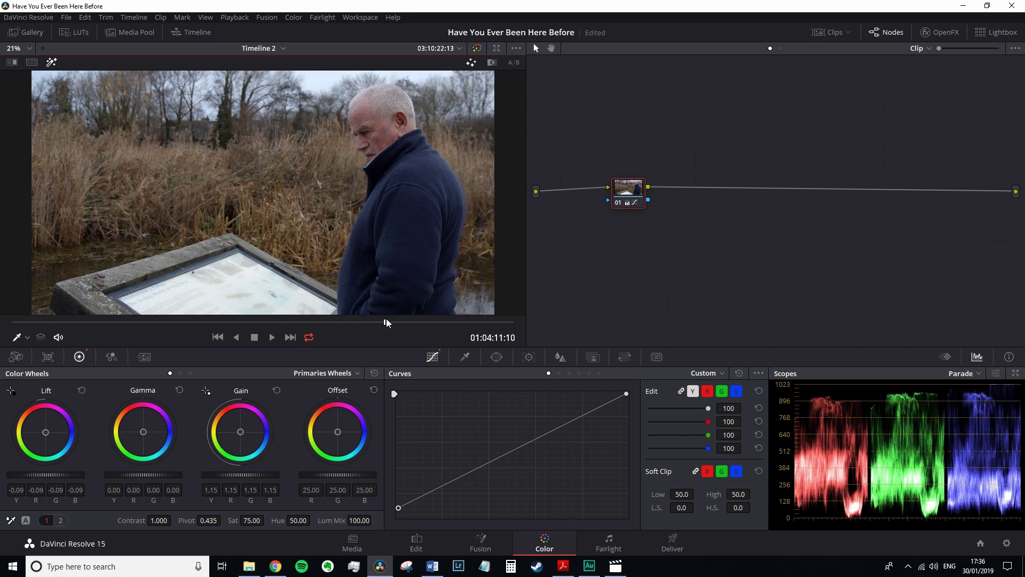
{"action": "left_click_drag", "start_coordinate": [386, 320], "coordinate": [409, 300]}
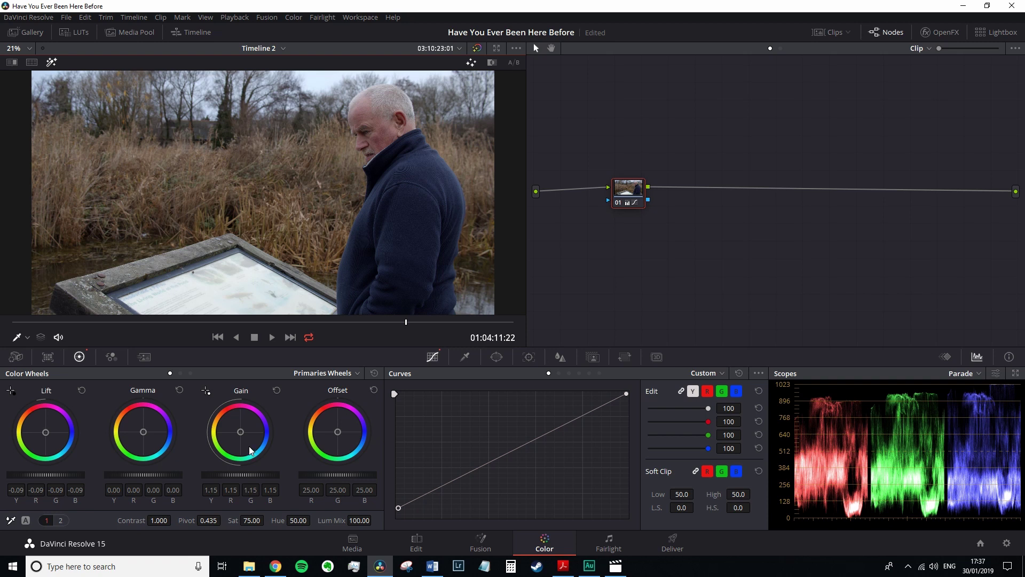
Try pulling down the highlights on the blue custom curve, and reset all custom curves
{"action": "left_click", "coordinate": [736, 393]}
{"action": "left_click", "coordinate": [602, 408]}
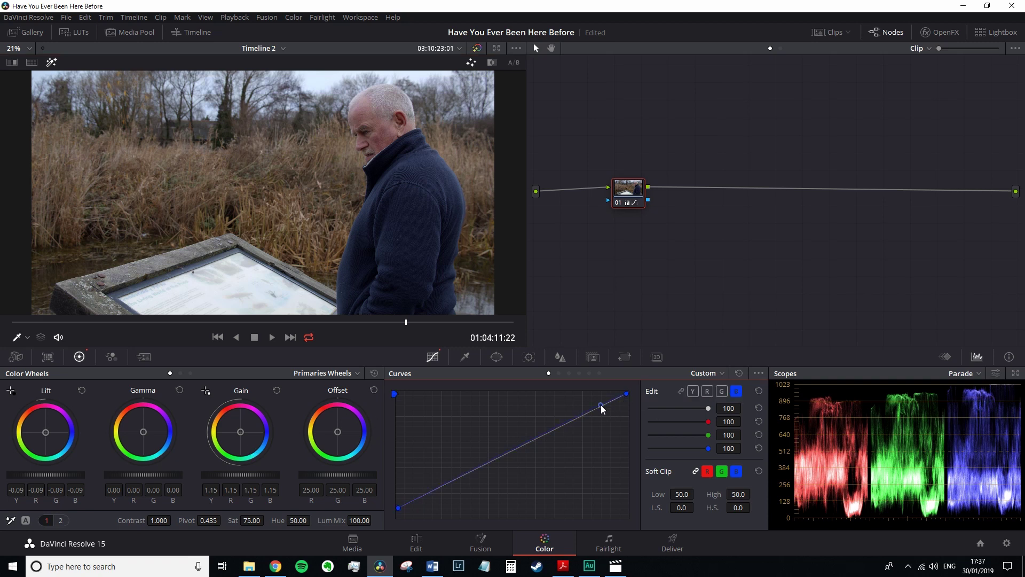
{"action": "left_click_drag", "start_coordinate": [602, 409], "coordinate": [603, 412]}
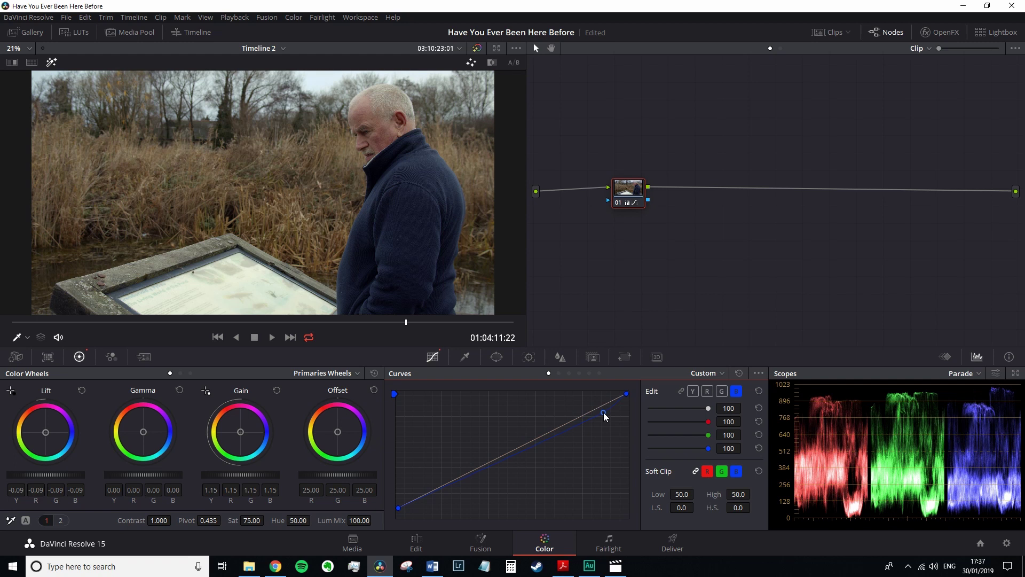
{"action": "left_click", "coordinate": [737, 374]}
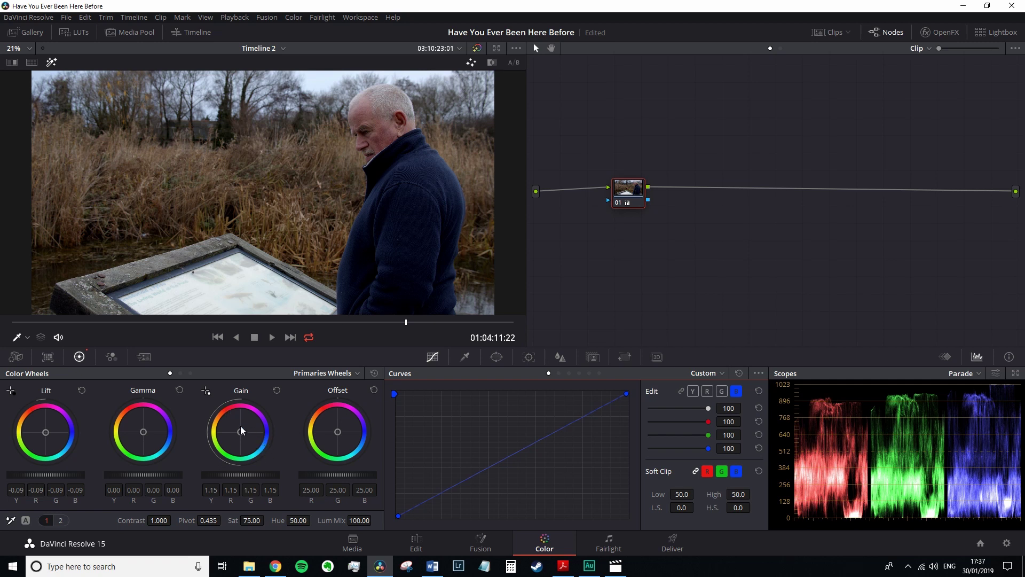
Warm and raise the Gain to Y 1.20, R 1.24, G 1.19, B 1.15, and review the clip full screen
{"action": "left_click_drag", "start_coordinate": [240, 431], "coordinate": [239, 430]}
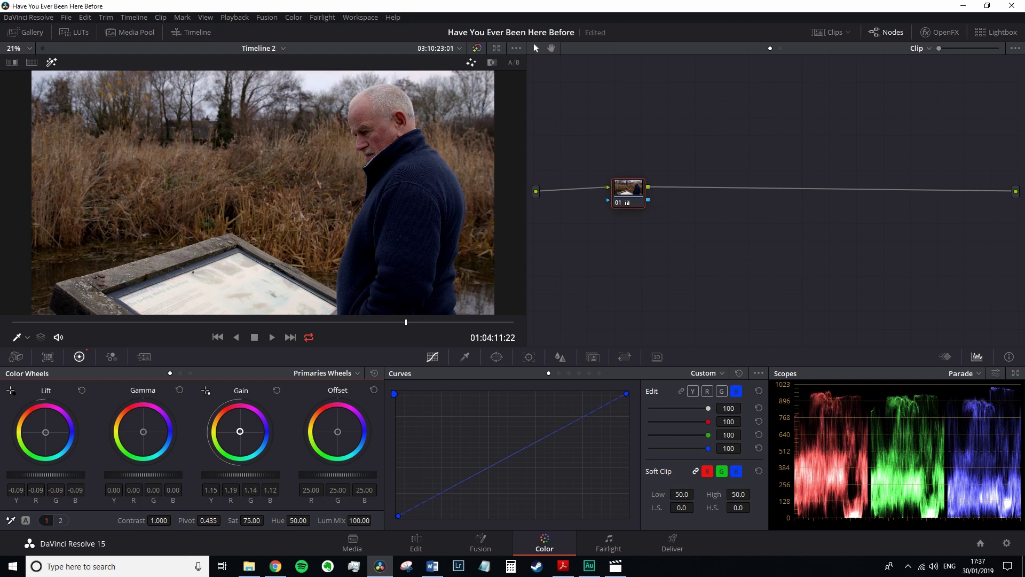
{"action": "left_click_drag", "start_coordinate": [240, 430], "coordinate": [240, 431]}
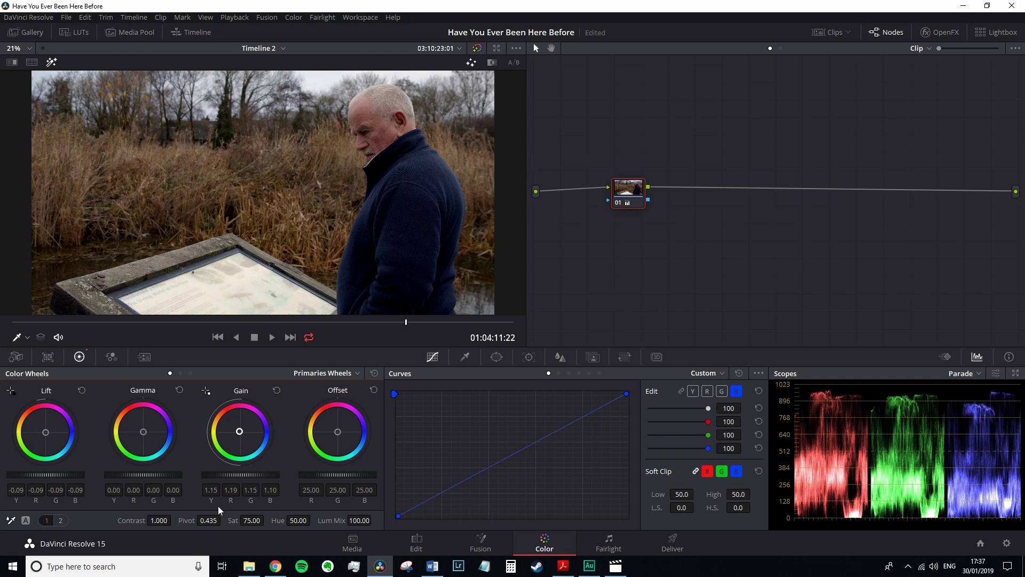
{"action": "left_click_drag", "start_coordinate": [219, 475], "coordinate": [243, 475]}
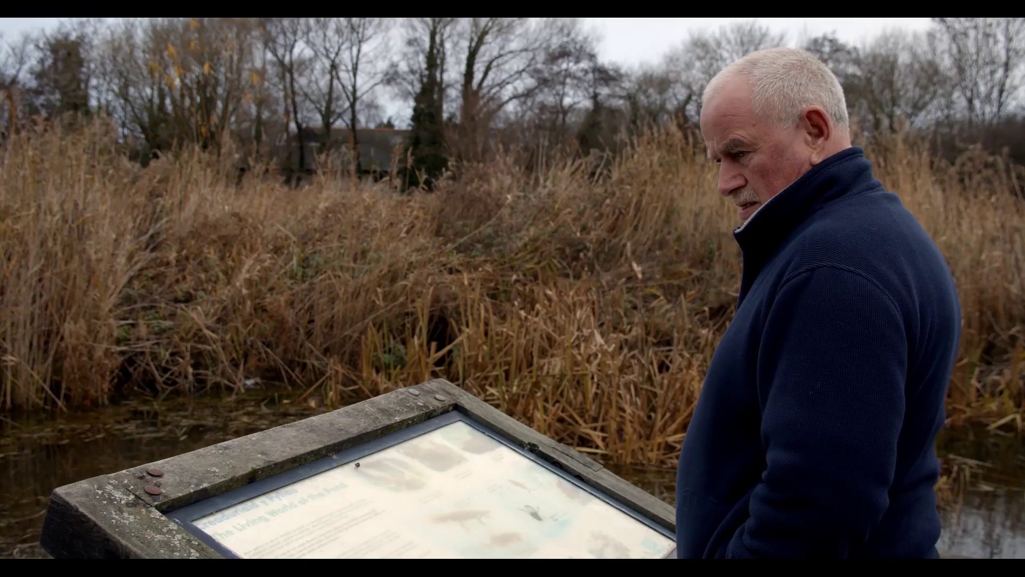
{"action": "left_click_drag", "start_coordinate": [400, 545], "coordinate": [606, 551]}
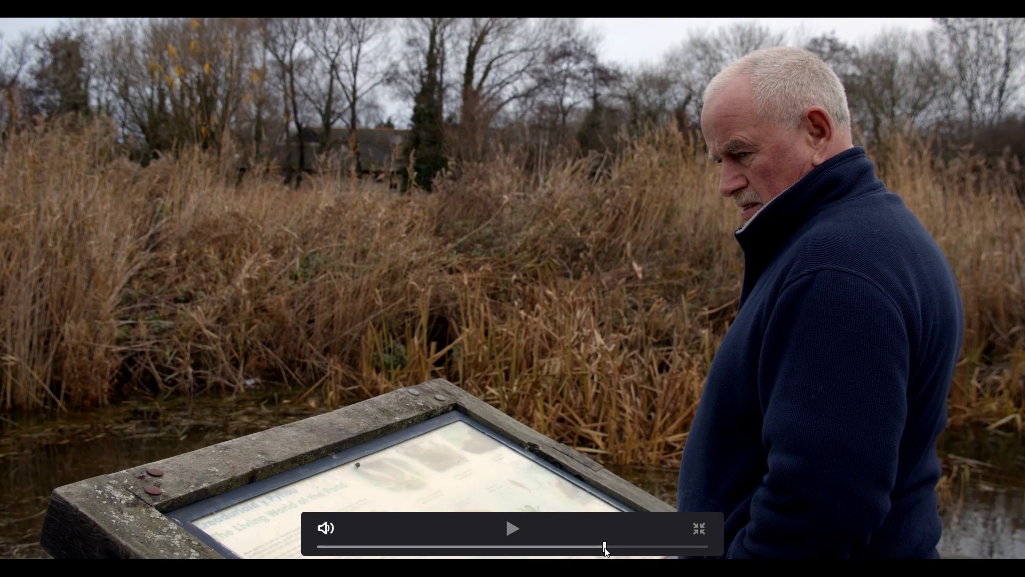
{"action": "key", "text": "Escape"}
Try a Qualifier sample of the man's face with the vectorscope showing, undoing the sample and returning to the parade scope
{"action": "left_click", "coordinate": [979, 375]}
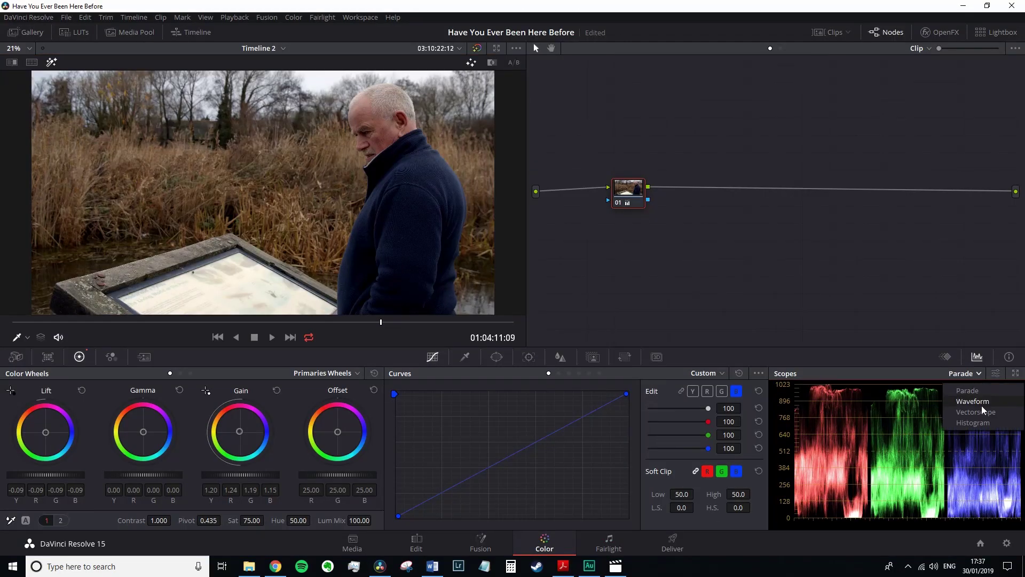
{"action": "left_click", "coordinate": [981, 411]}
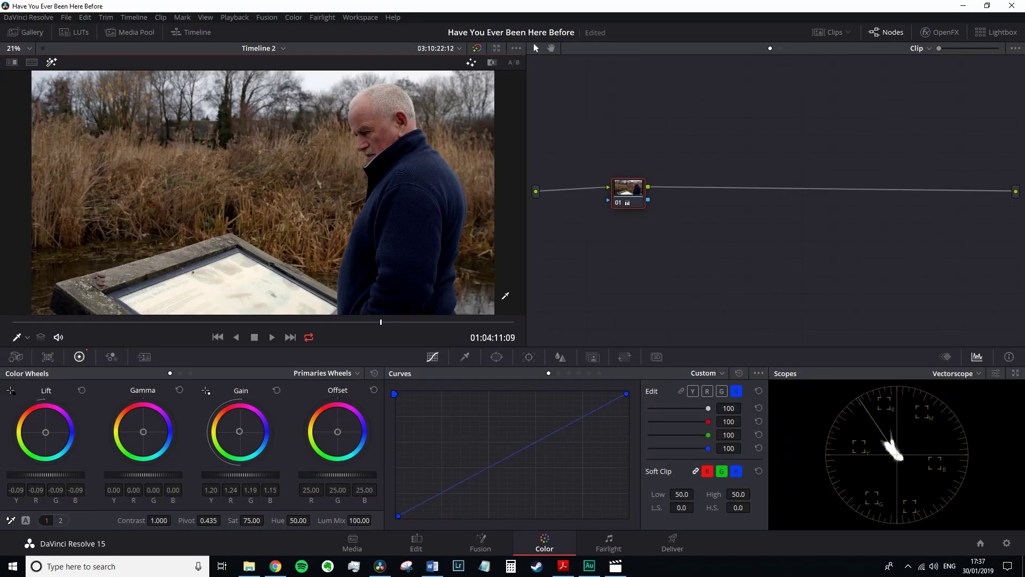
{"action": "left_click", "coordinate": [464, 357]}
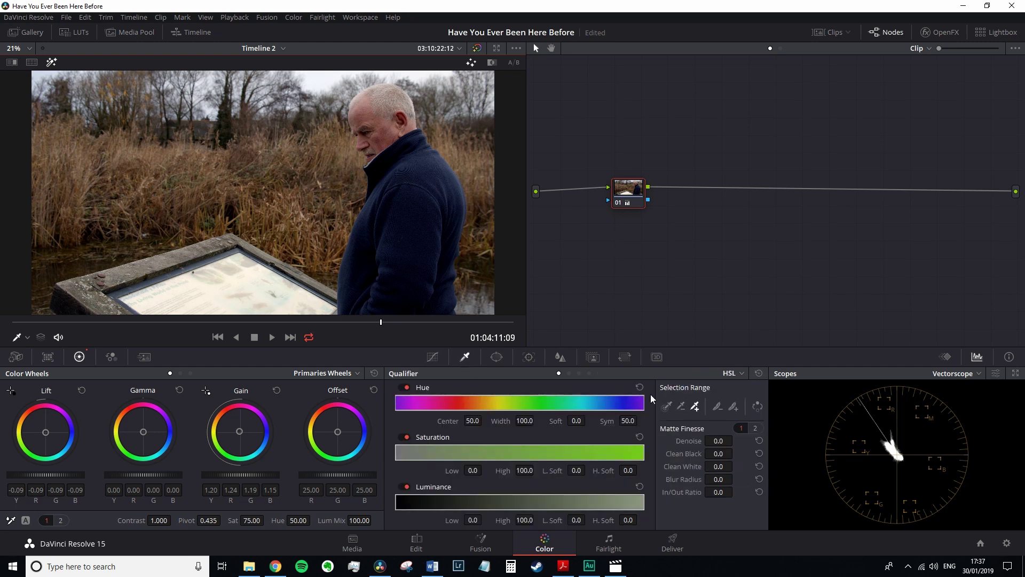
{"action": "left_click", "coordinate": [666, 406]}
{"action": "left_click", "coordinate": [387, 133]}
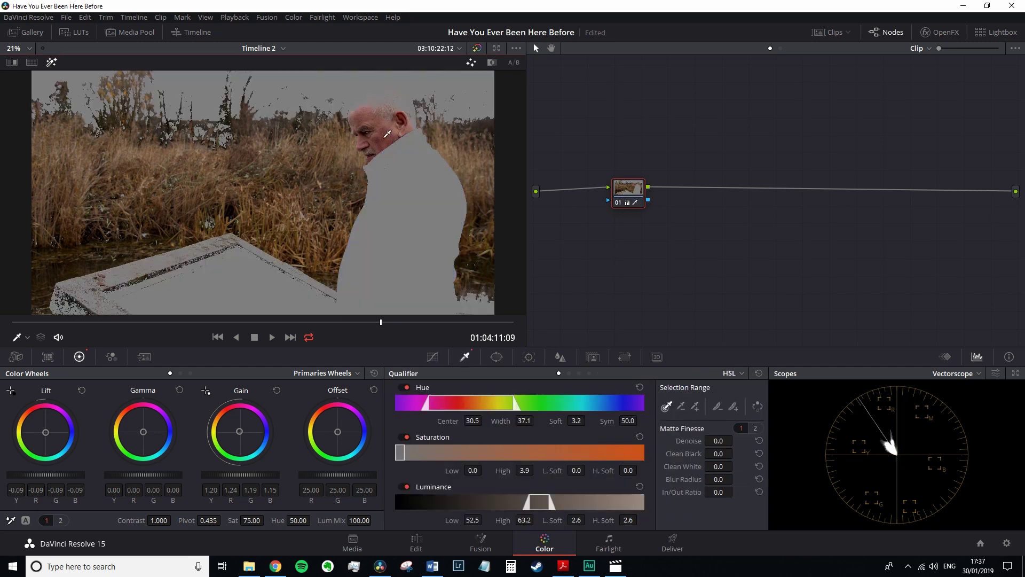
{"action": "key", "text": "ctrl+z"}
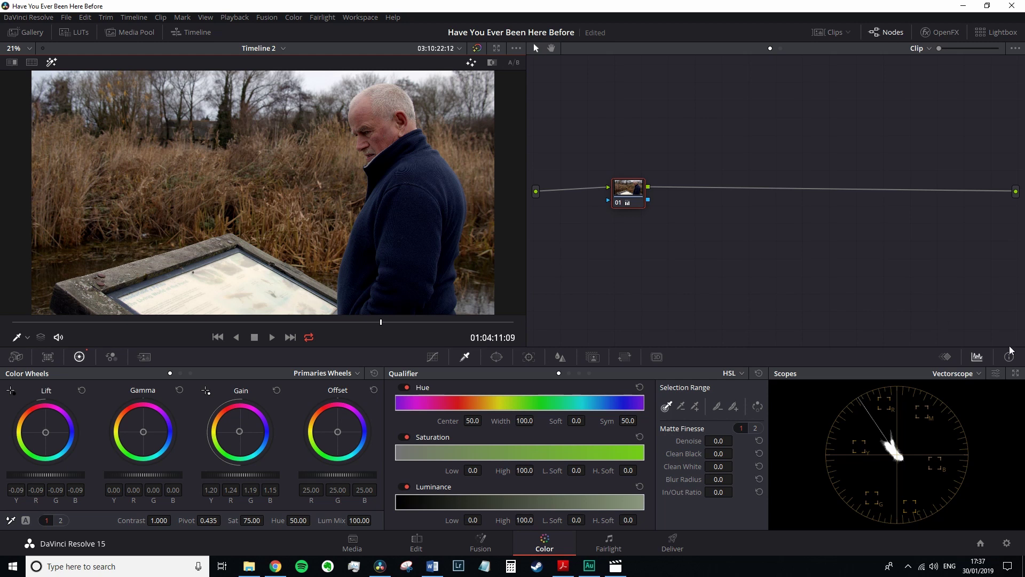
{"action": "left_click", "coordinate": [979, 375]}
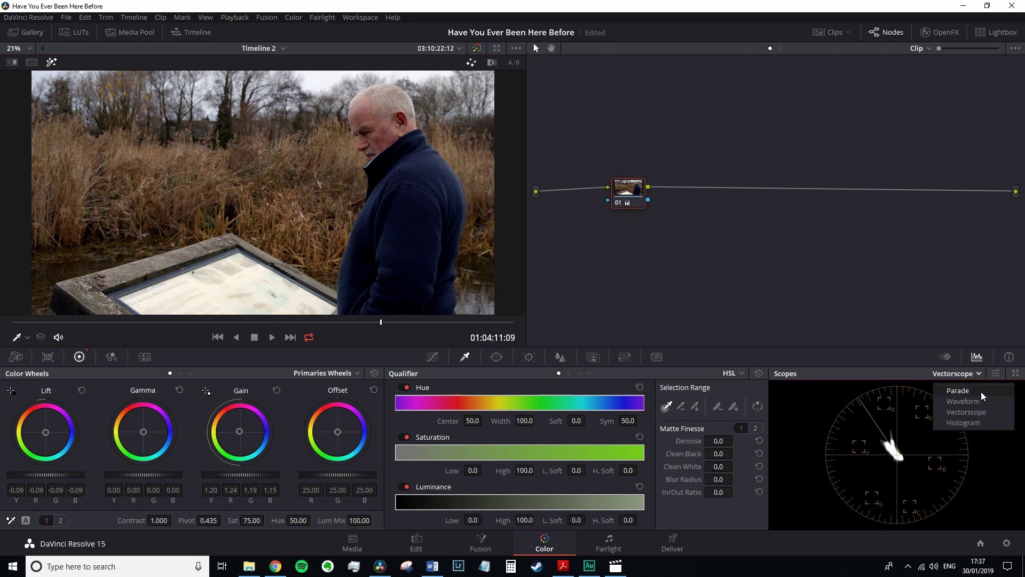
{"action": "left_click", "coordinate": [980, 391]}
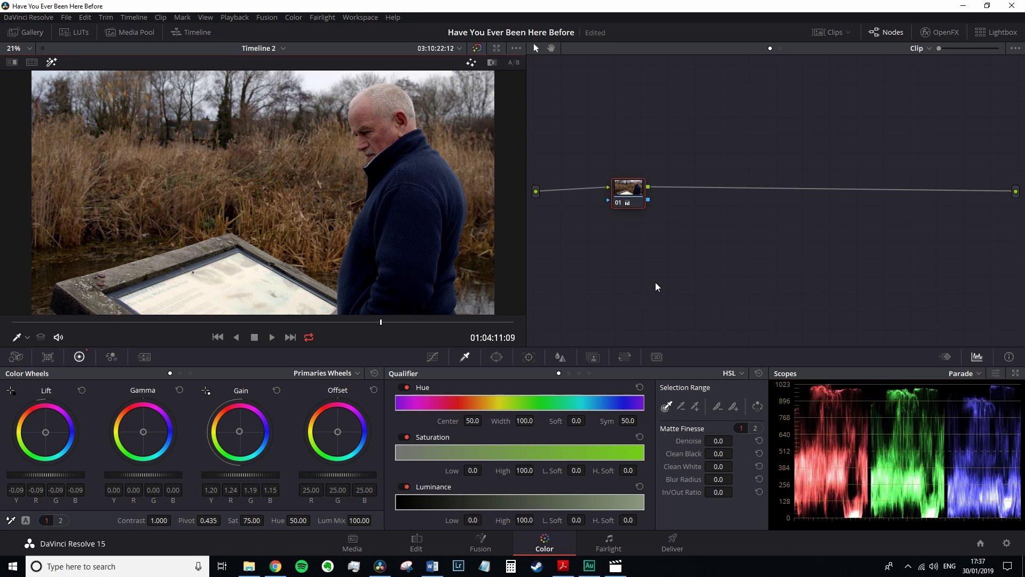
Move node 01 closer to the source input and raise the Lift to -0.06, comparing before and after with undo and redo
{"action": "left_click_drag", "start_coordinate": [630, 196], "coordinate": [598, 193]}
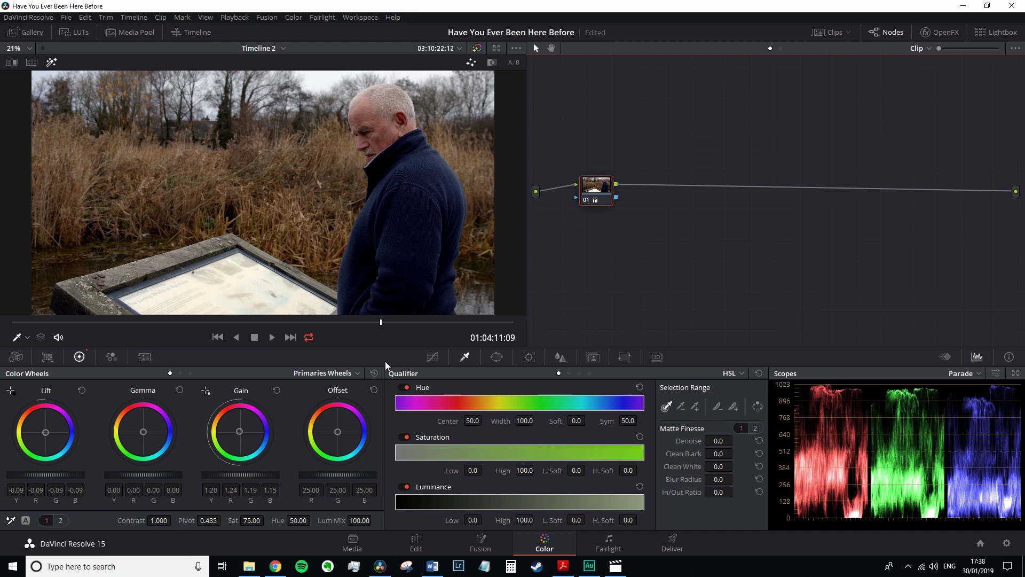
{"action": "left_click_drag", "start_coordinate": [381, 322], "coordinate": [403, 326]}
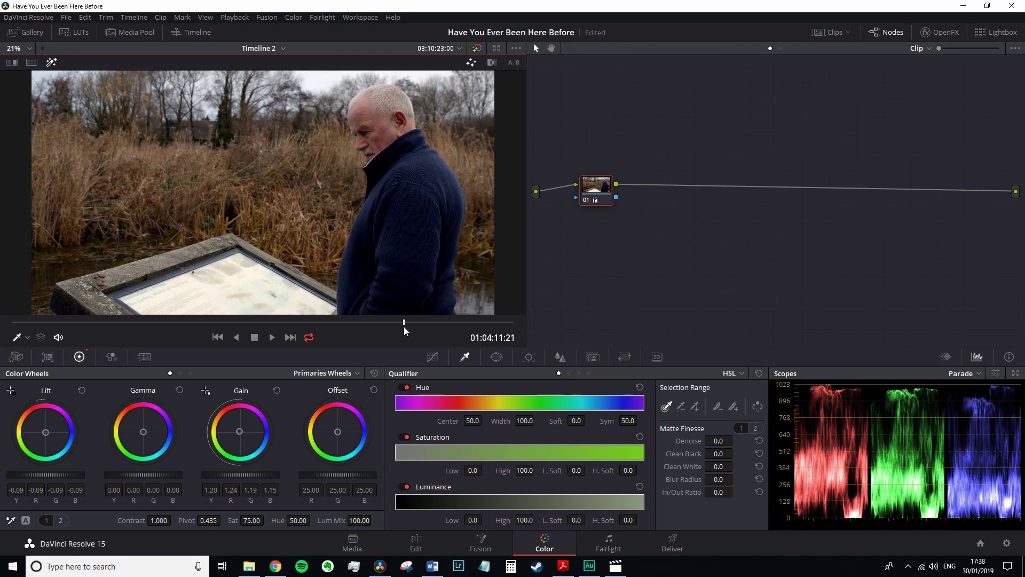
{"action": "left_click_drag", "start_coordinate": [21, 475], "coordinate": [44, 475]}
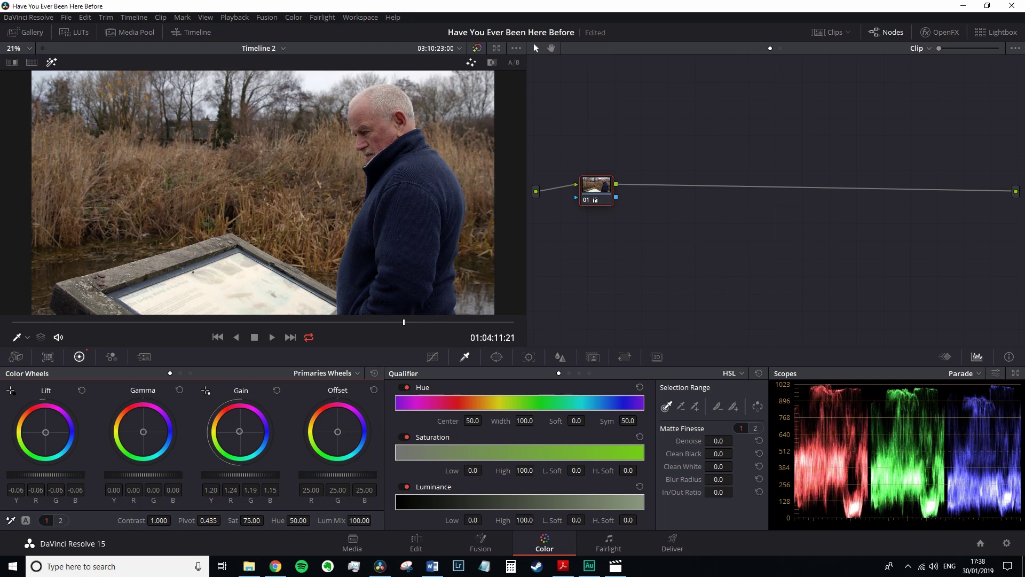
{"action": "key", "text": "ctrl+z"}
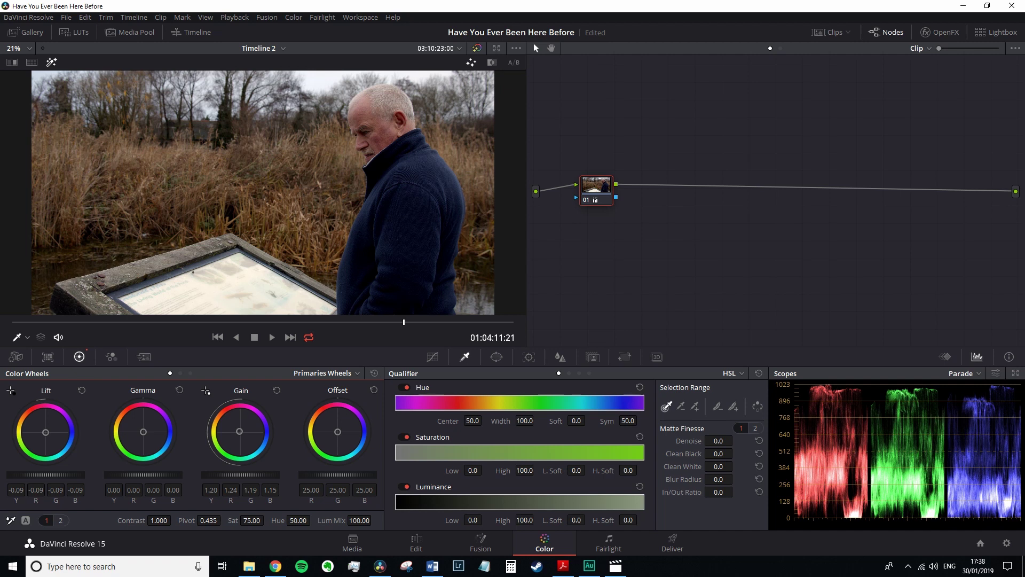
{"action": "key", "text": "ctrl+shift+z"}
{"action": "key", "text": "ctrl+shift+z"}
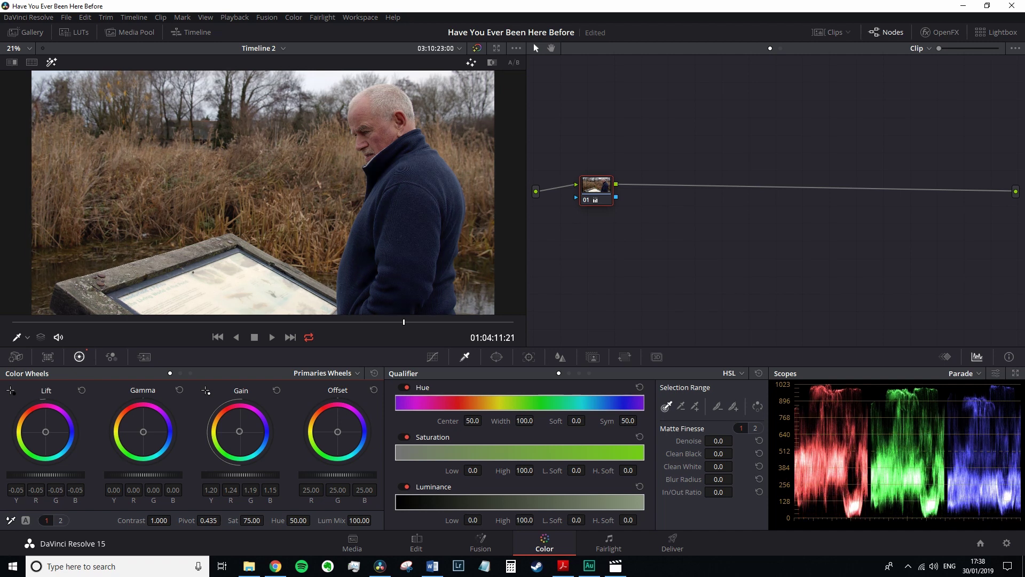
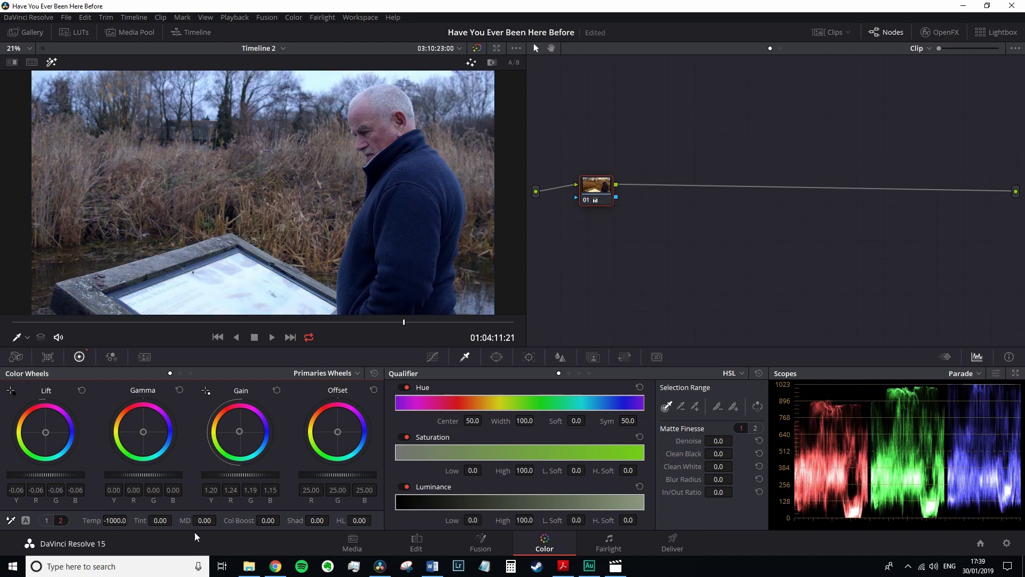
Undo the Temp change of -1000 and look through the Curves, Blur, Tracker, Window and Qualifier palettes
{"action": "key", "text": "ctrl+z"}
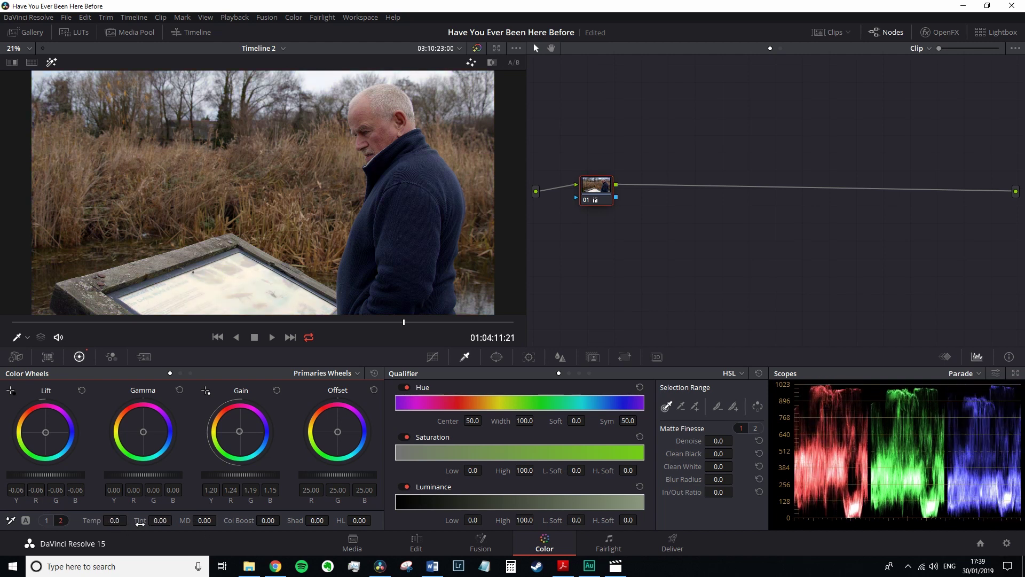
{"action": "left_click", "coordinate": [433, 356]}
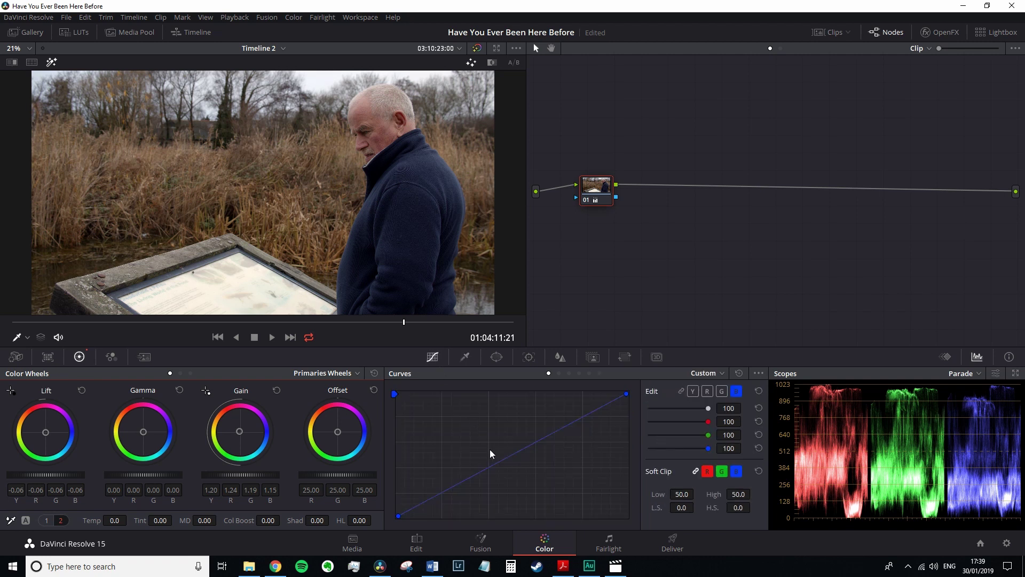
{"action": "left_click", "coordinate": [560, 357]}
{"action": "left_click", "coordinate": [532, 357]}
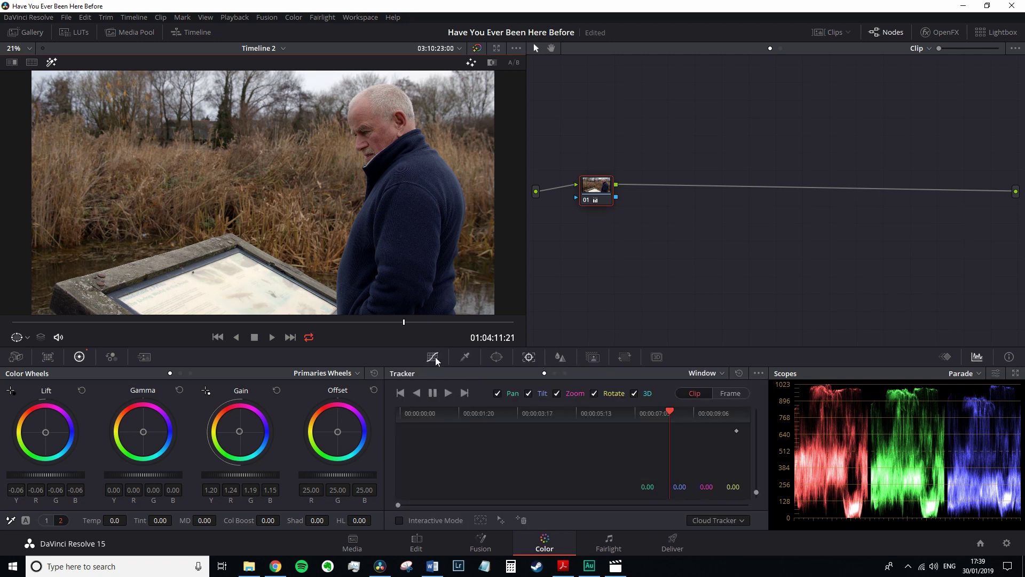
{"action": "left_click", "coordinate": [461, 358]}
{"action": "left_click", "coordinate": [497, 357]}
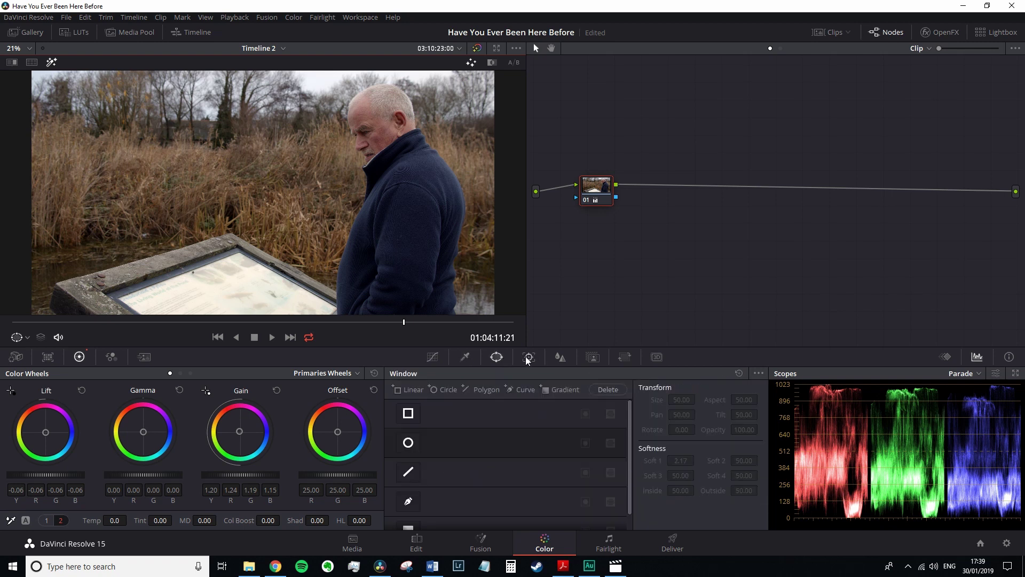
{"action": "left_click", "coordinate": [529, 357]}
{"action": "left_click", "coordinate": [471, 357]}
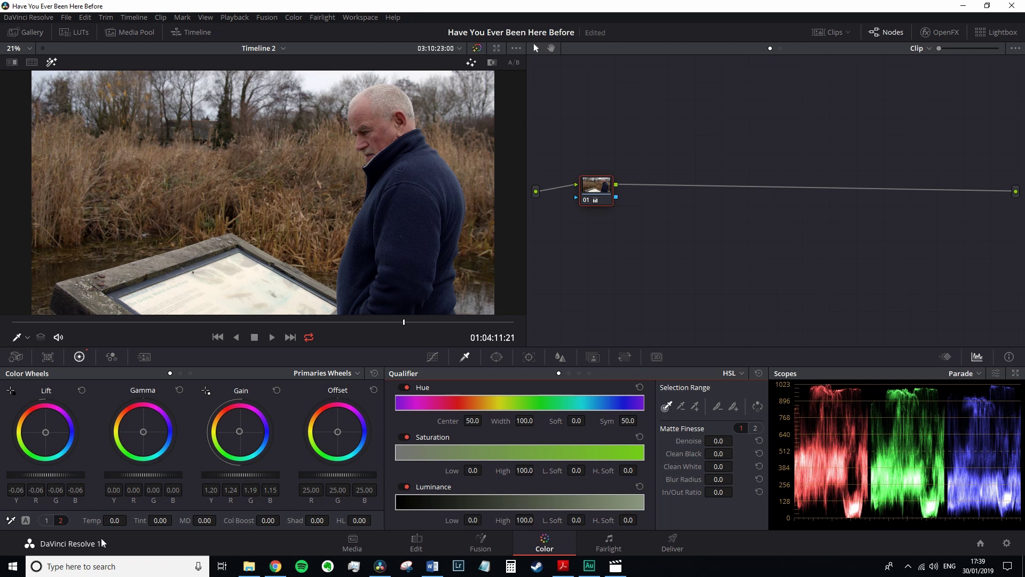
Try lowering the saturation to 31.20 and undo the change
{"action": "left_click", "coordinate": [45, 521]}
{"action": "left_click_drag", "start_coordinate": [261, 527], "coordinate": [235, 527]}
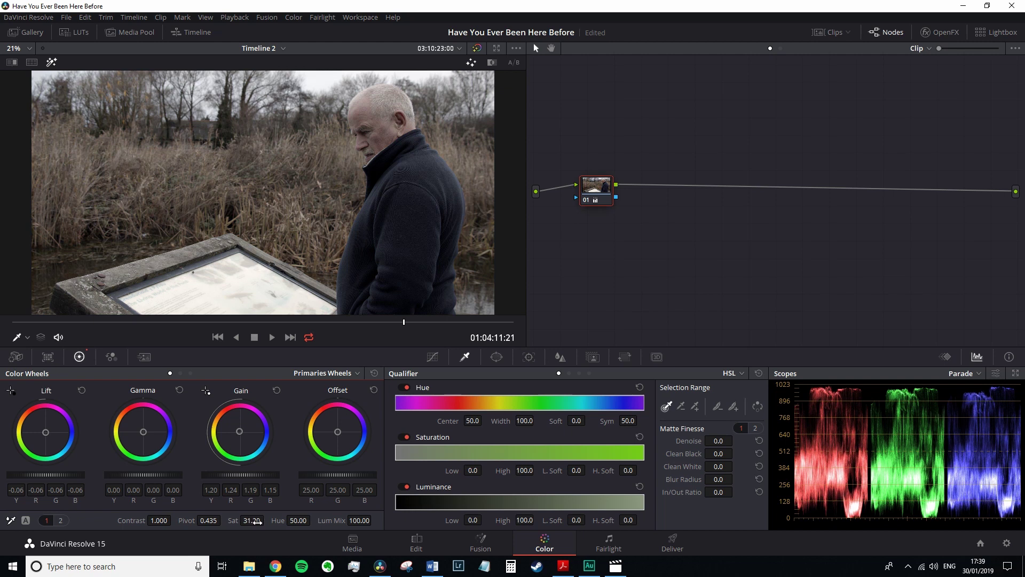
{"action": "key", "text": "ctrl+z"}
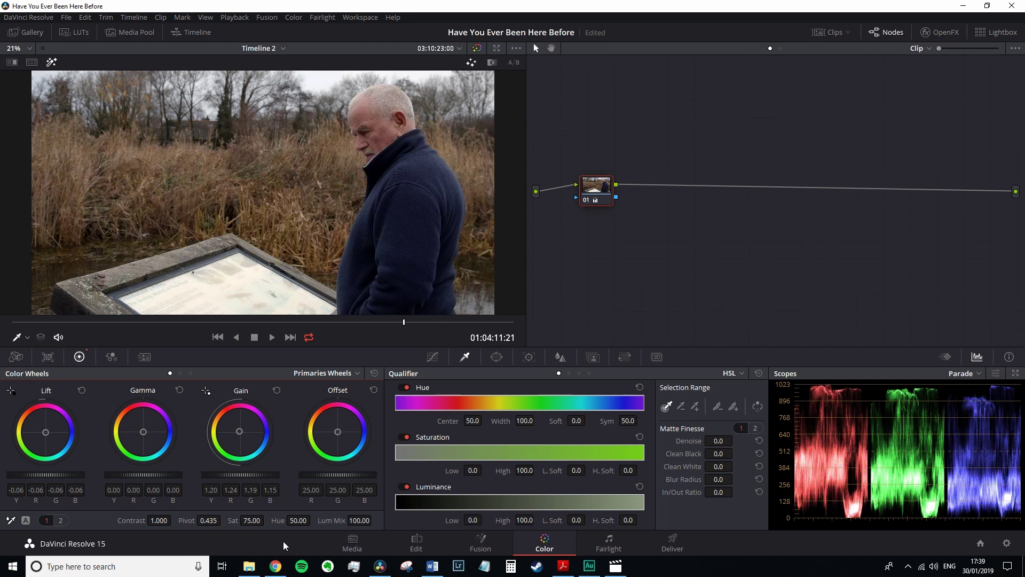
Sample the navy jacket with the Qualifier, and try a saturation of 66.20 on it, toggling the Highlight view
{"action": "left_click", "coordinate": [411, 224]}
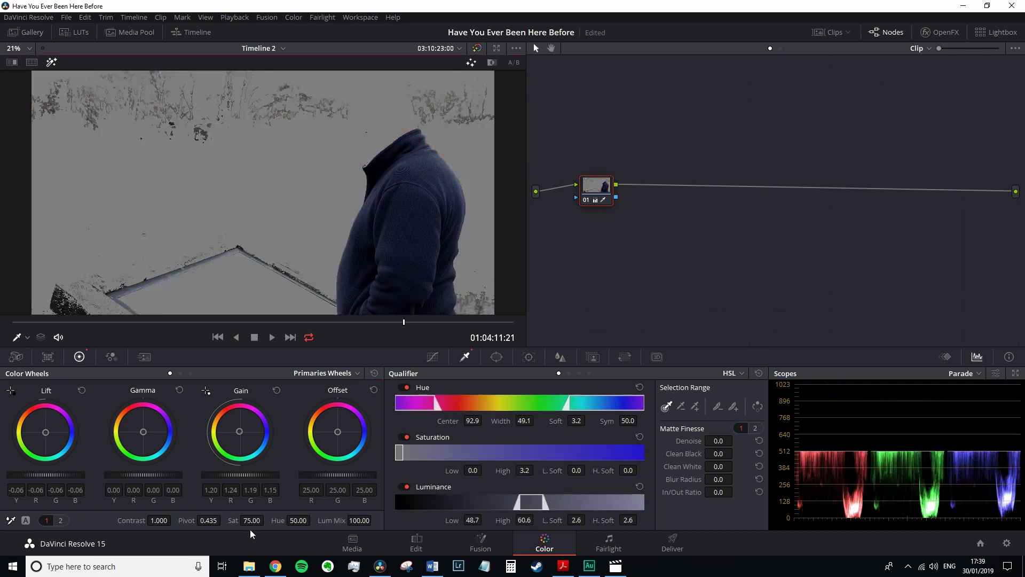
{"action": "left_click_drag", "start_coordinate": [255, 521], "coordinate": [266, 521]}
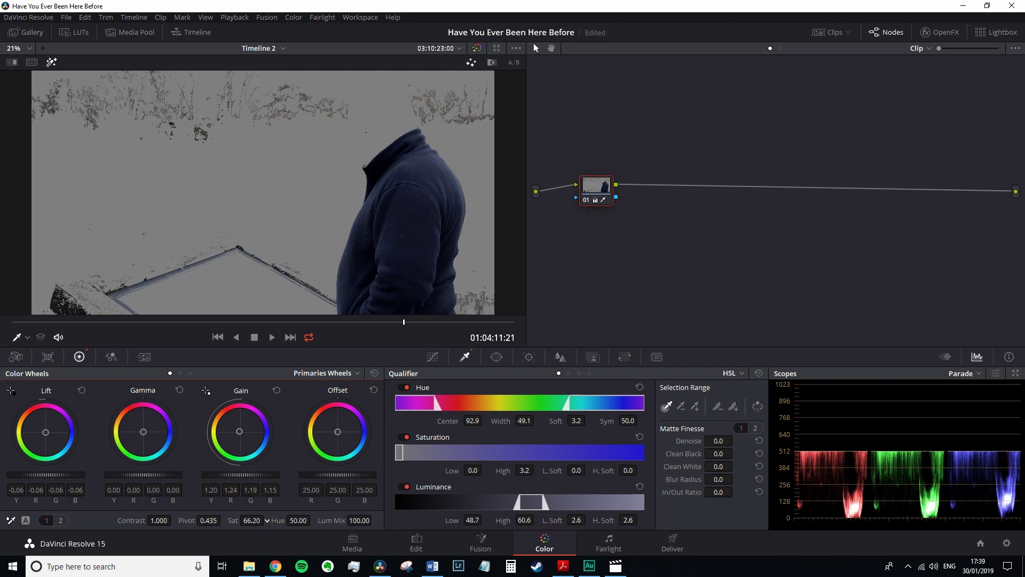
{"action": "left_click", "coordinate": [51, 62]}
{"action": "left_click", "coordinate": [50, 63]}
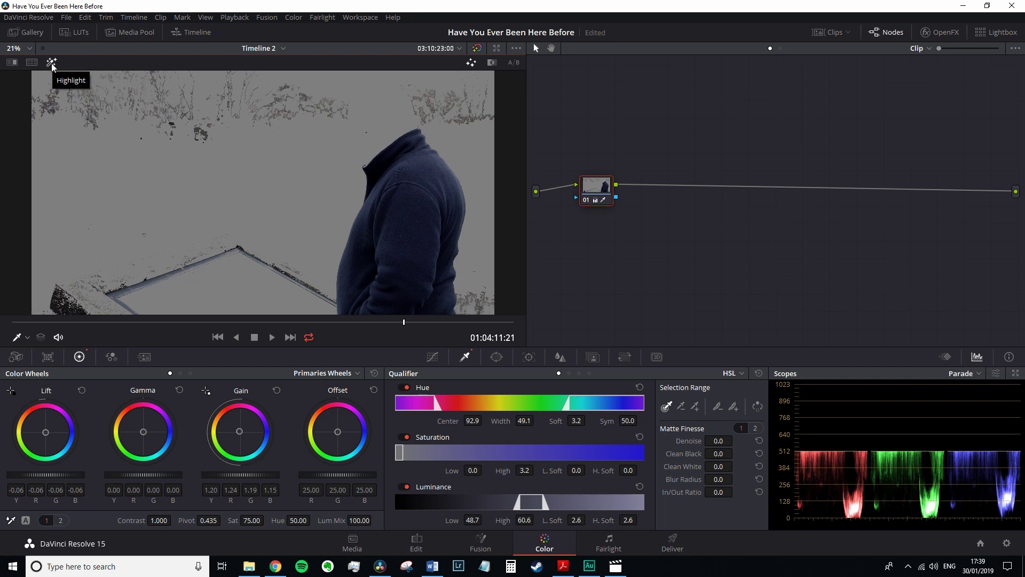
Undo the jacket qualification and the last Lift change, with the playhead at 01:04:09:15
{"action": "key", "text": "ctrl+z"}
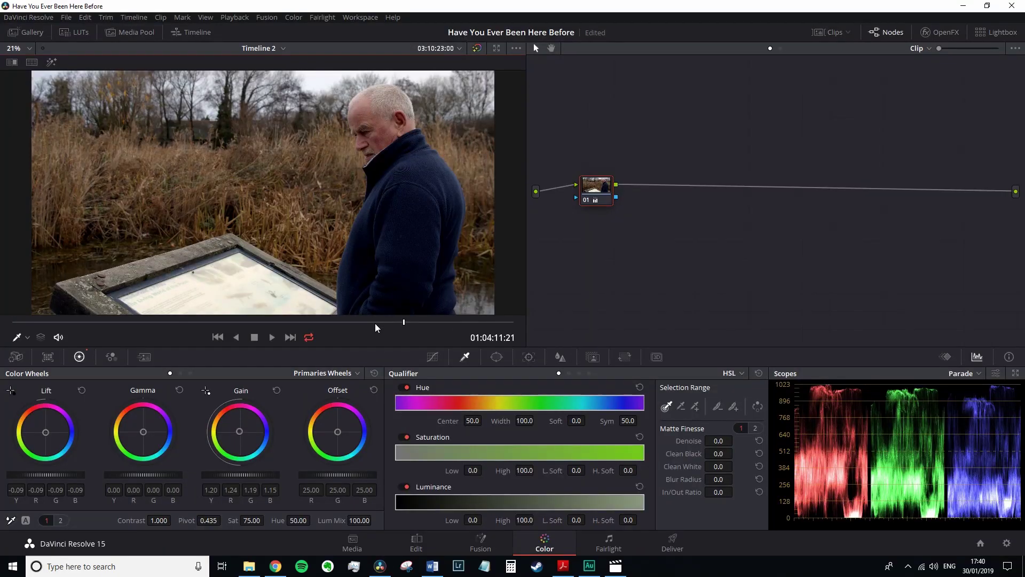
{"action": "left_click_drag", "start_coordinate": [377, 322], "coordinate": [301, 301]}
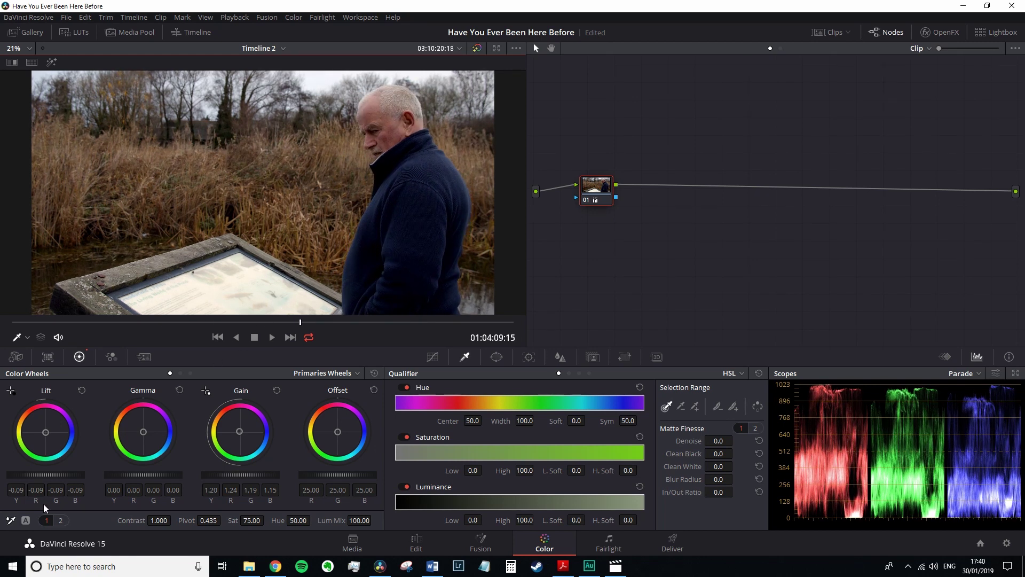
{"action": "key", "text": "ctrl+z"}
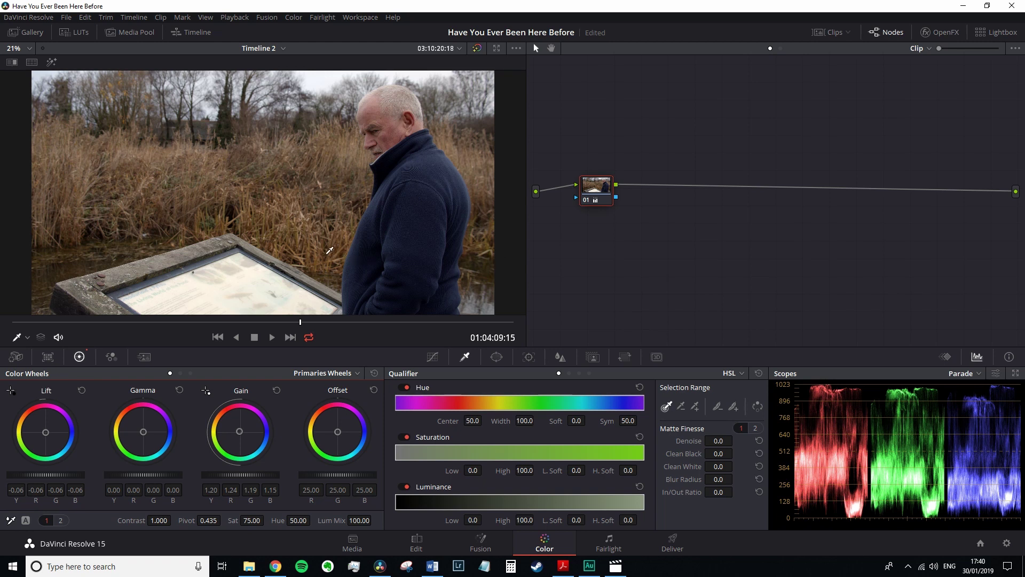
Add a serial node after node 01 and a second node beneath it joined through a mixer, spacing the two branches apart
{"action": "key", "text": "alt+s"}
{"action": "left_click", "coordinate": [295, 17]}
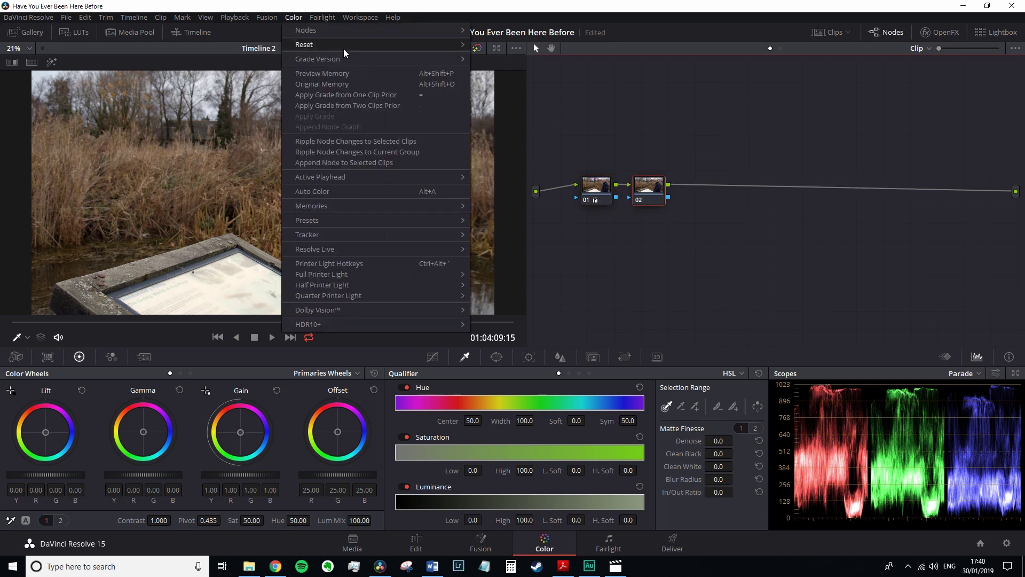
{"action": "mouse_move", "coordinate": [322, 31]}
{"action": "left_click", "coordinate": [559, 78]}
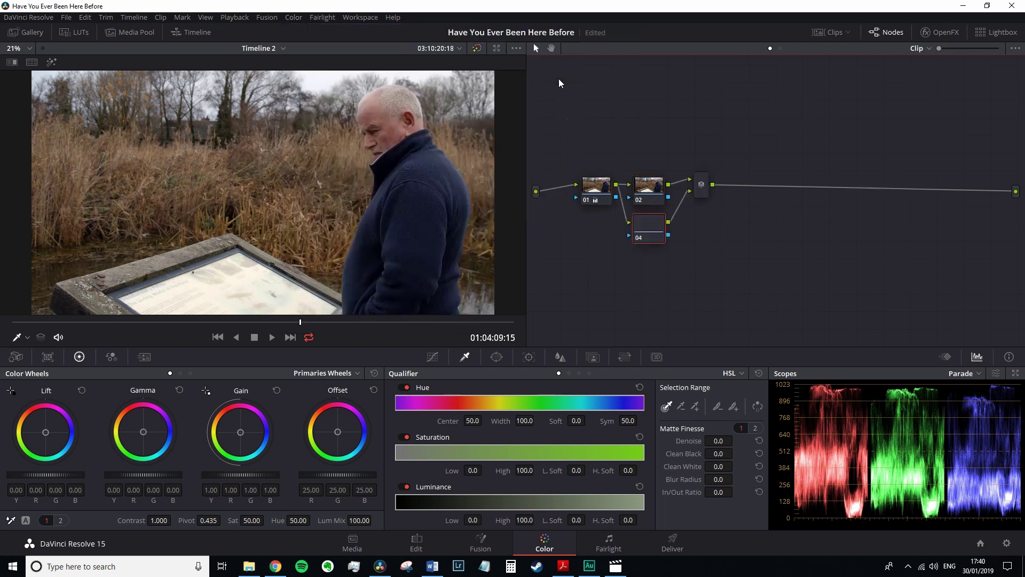
{"action": "left_click_drag", "start_coordinate": [645, 198], "coordinate": [646, 172]}
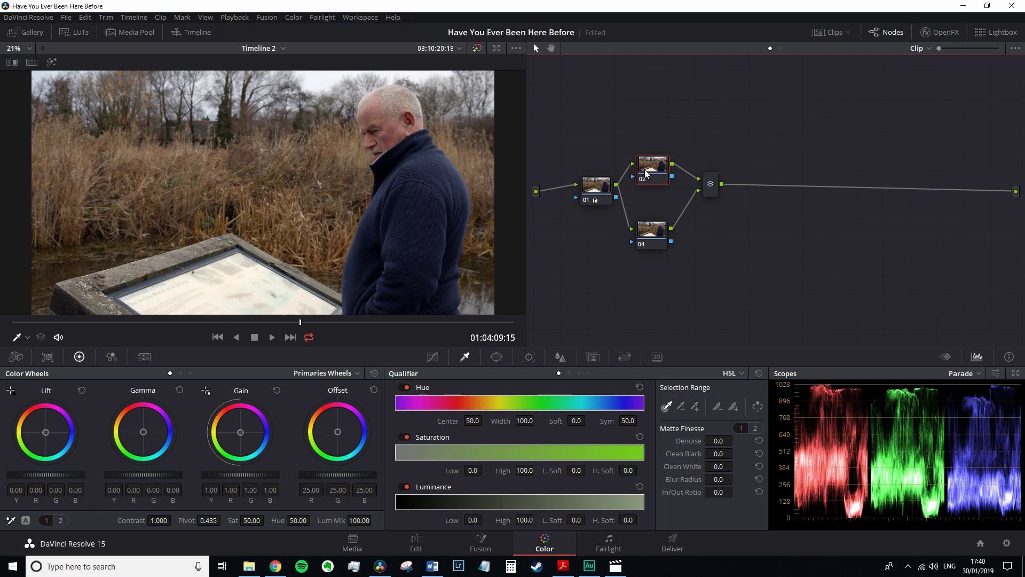
Shift the Gamma of node 04 toward blue, to about -0.02 red and 0.03 blue
{"action": "left_click", "coordinate": [655, 224]}
{"action": "left_click", "coordinate": [140, 431]}
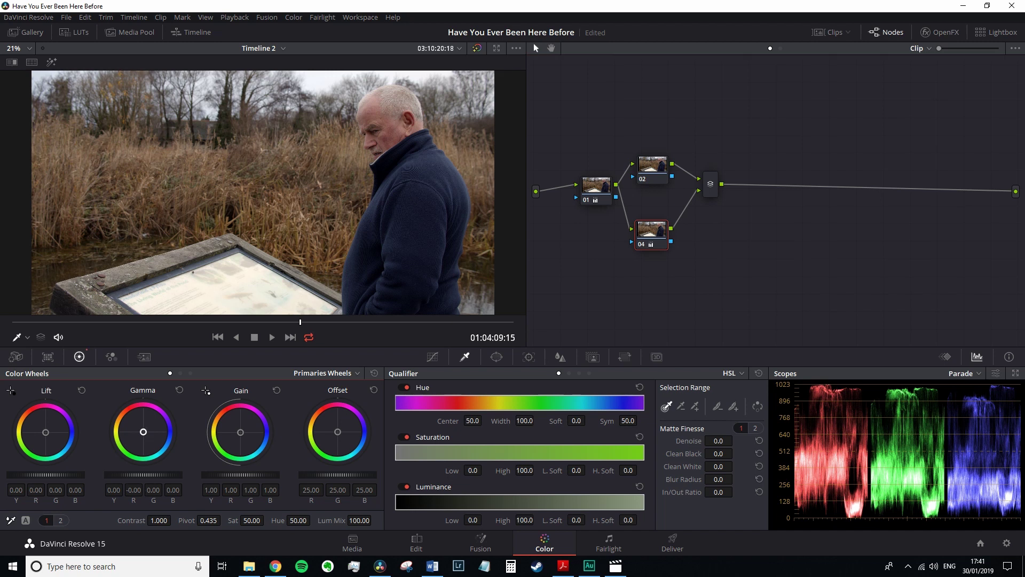
{"action": "left_click_drag", "start_coordinate": [144, 431], "coordinate": [143, 430]}
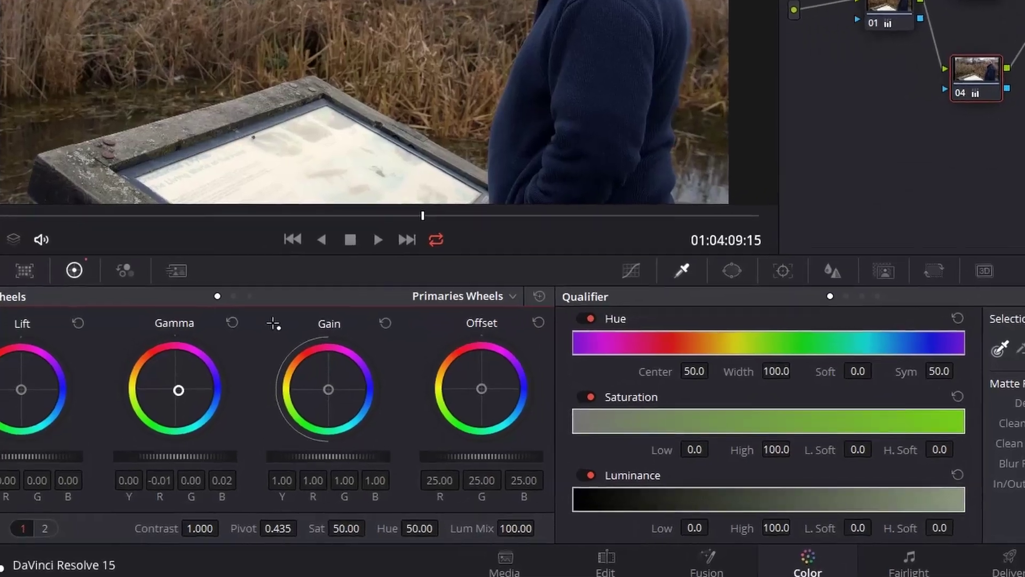
{"action": "left_click_drag", "start_coordinate": [178, 391], "coordinate": [179, 391]}
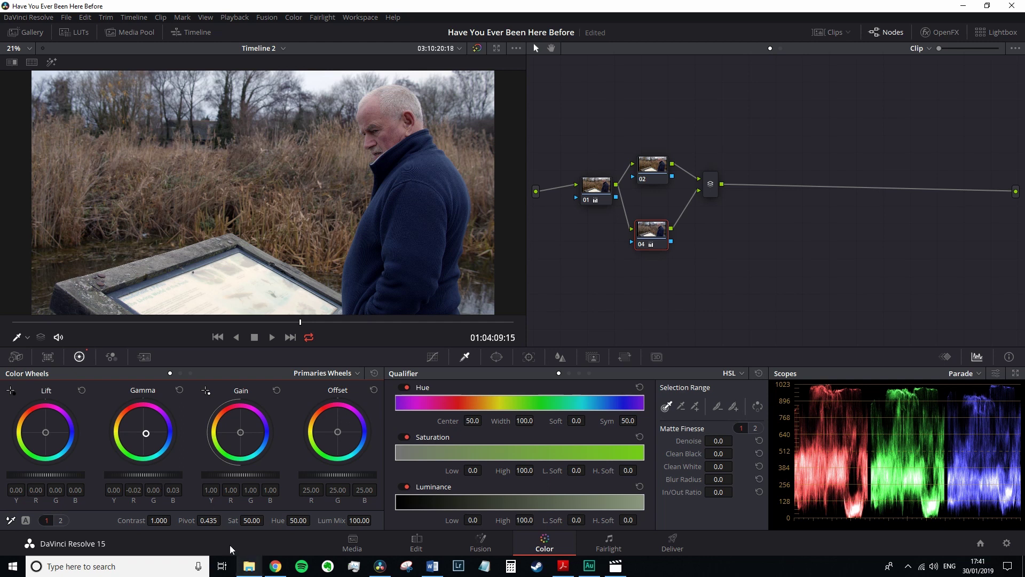
Set the saturation of node 04 to 60 and bring up its Temp and Tint settings
{"action": "double_click", "coordinate": [248, 521]}
{"action": "type", "text": "60"}
{"action": "key", "text": "Return"}
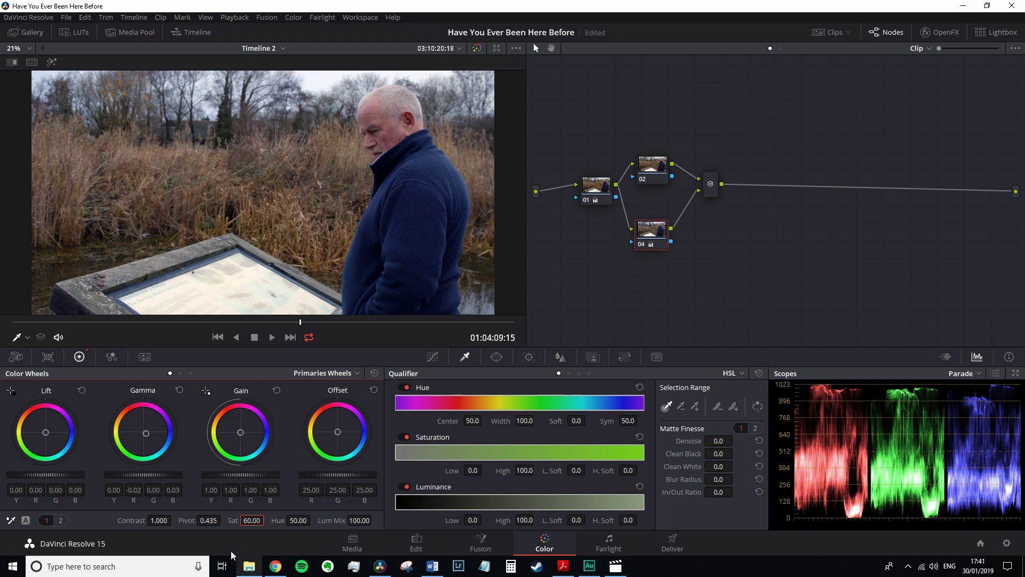
{"action": "left_click", "coordinate": [61, 520]}
{"action": "left_click_drag", "start_coordinate": [115, 520], "coordinate": [152, 524]}
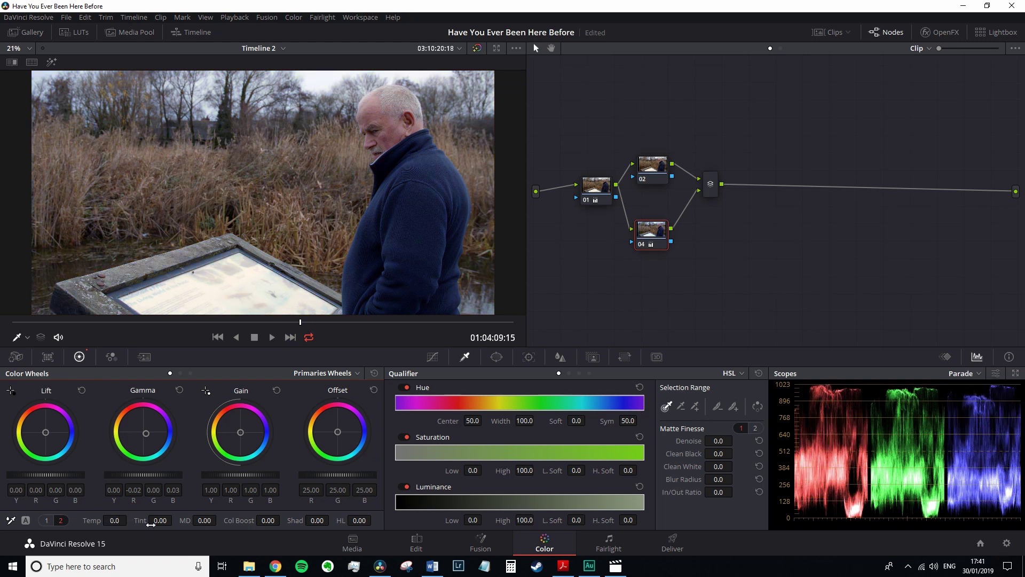
Select node 02 and switch the scope to Vectorscope, checking that its skin tone indicator is enabled
{"action": "left_click", "coordinate": [651, 170]}
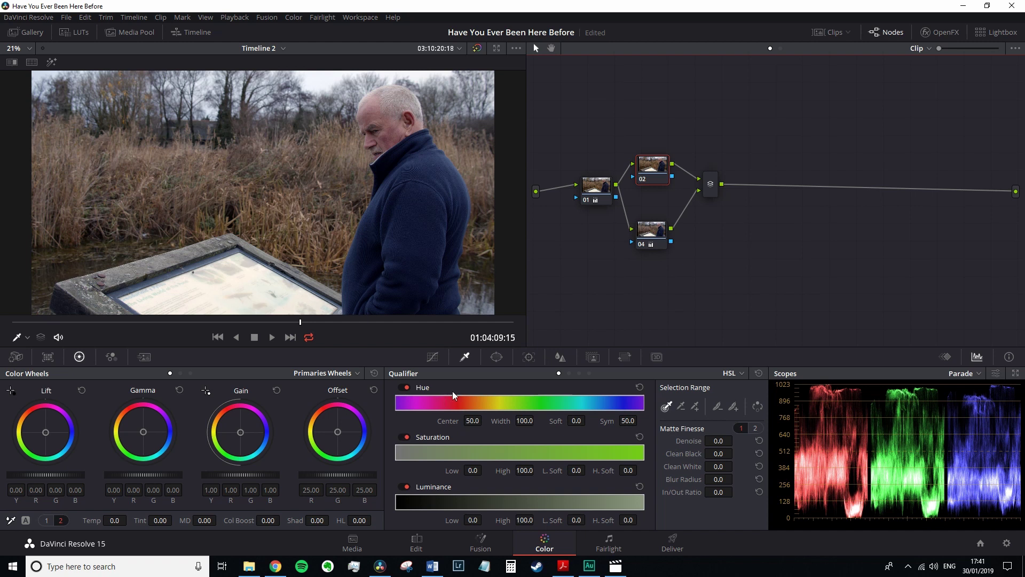
{"action": "left_click", "coordinate": [978, 374]}
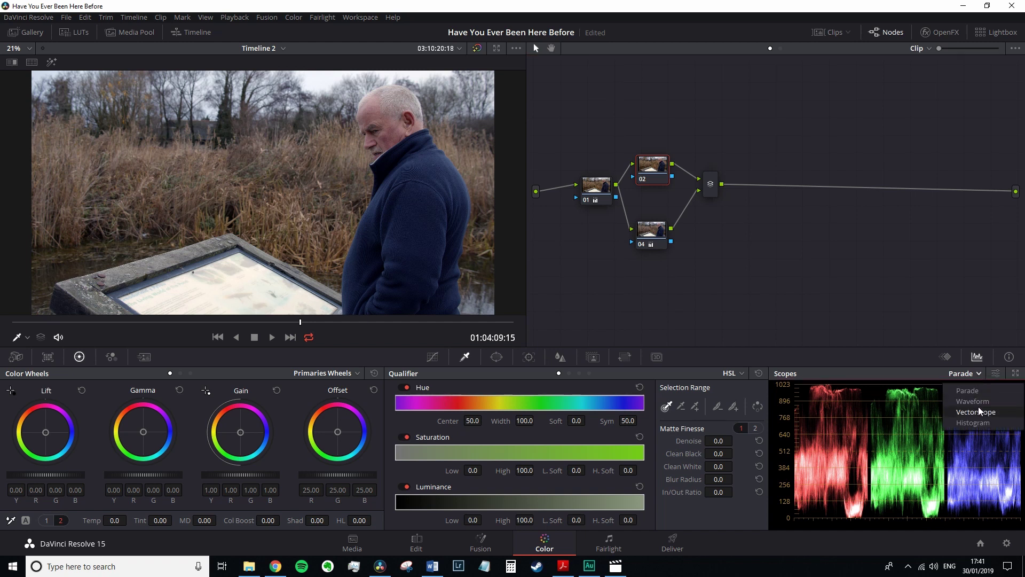
{"action": "left_click", "coordinate": [979, 411]}
{"action": "left_click", "coordinate": [996, 373]}
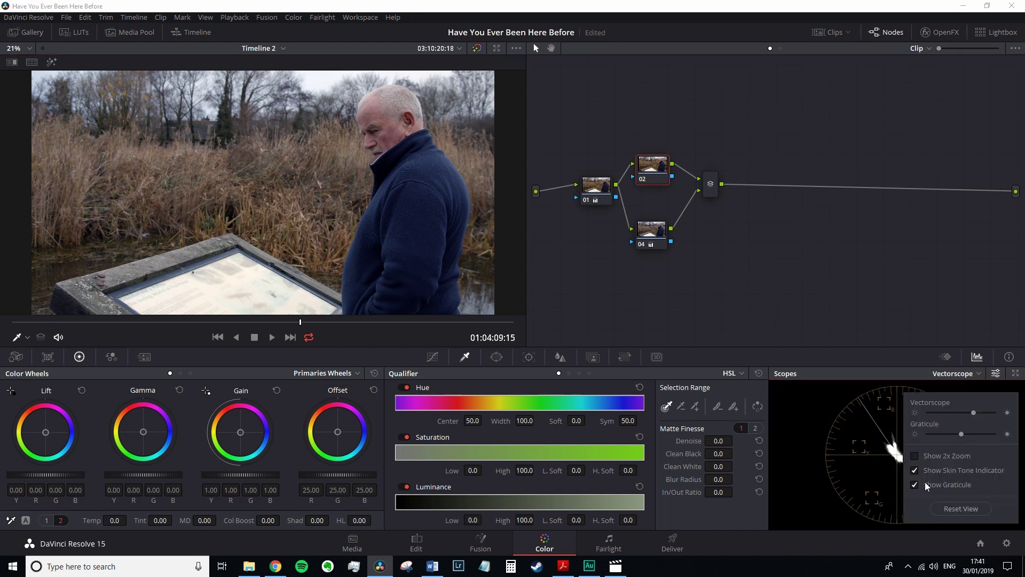
{"action": "left_click", "coordinate": [877, 441]}
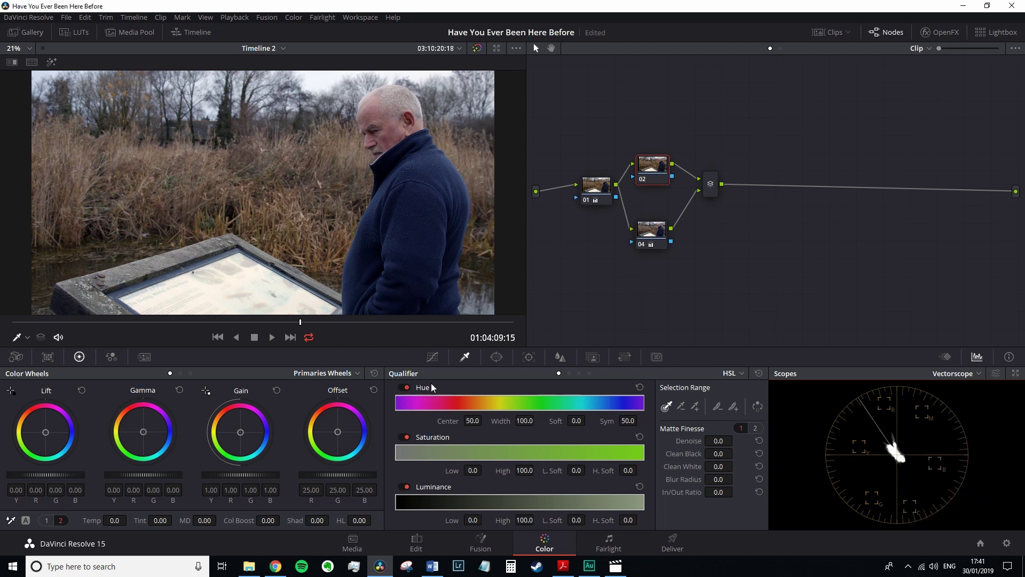
Sample the man's facial skin tone on node 02 with the Qualifier in Highlight view, and nudge the Gamma toward orange-red
{"action": "left_click", "coordinate": [395, 128]}
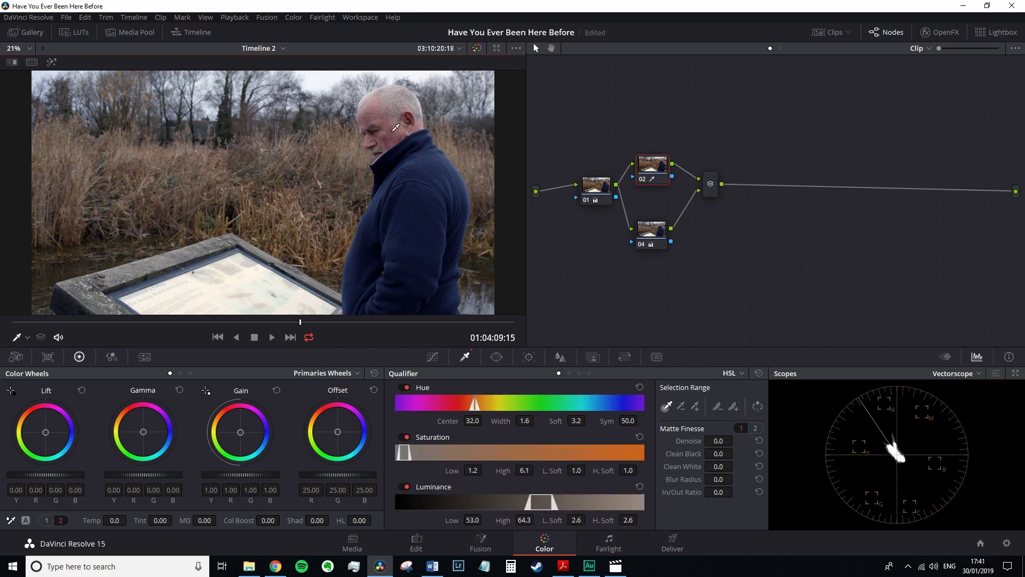
{"action": "left_click", "coordinate": [51, 62]}
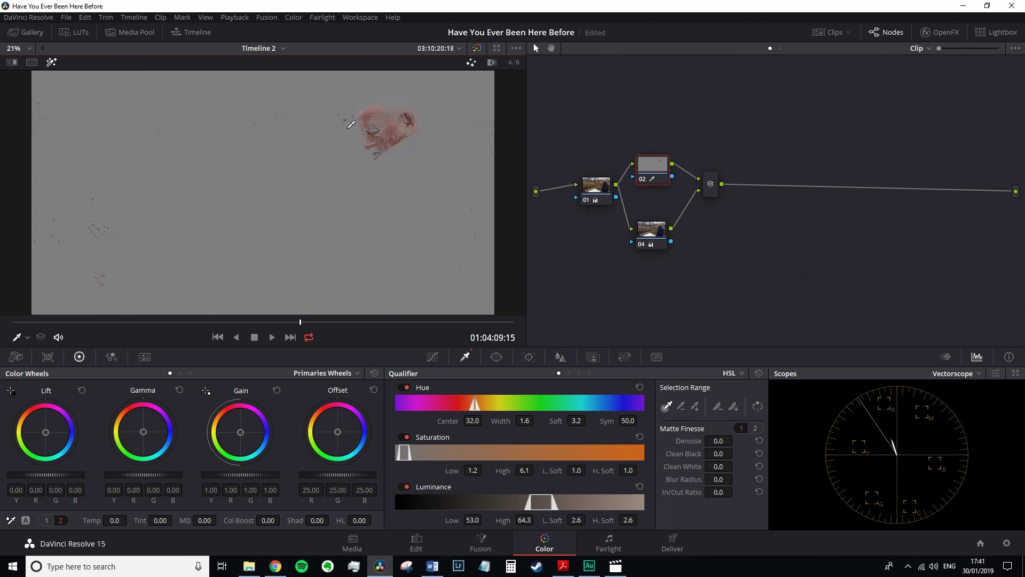
{"action": "key", "text": "shift"}
{"action": "left_click_drag", "start_coordinate": [391, 139], "coordinate": [390, 127]}
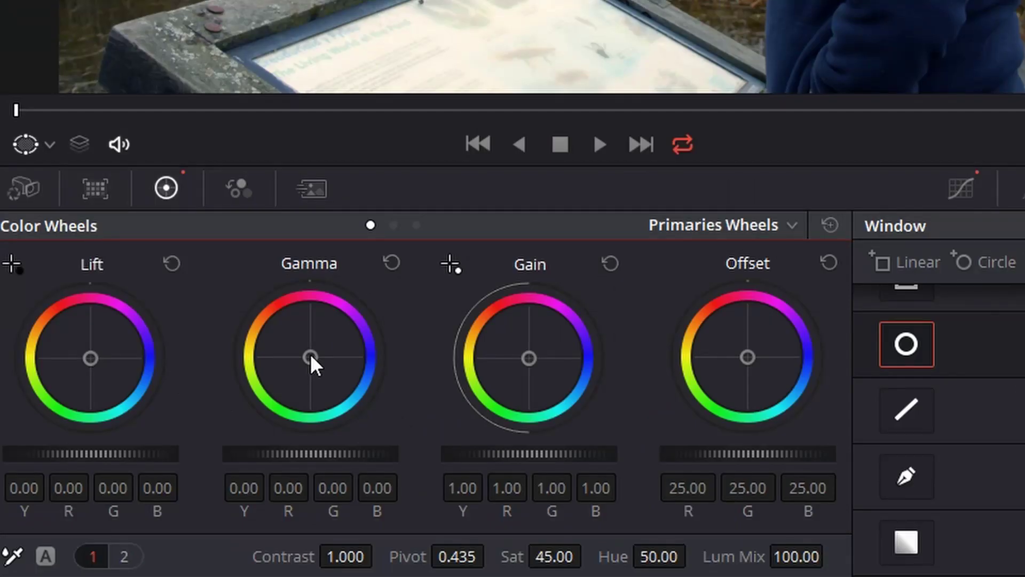
{"action": "left_click_drag", "start_coordinate": [142, 431], "coordinate": [143, 431]}
{"action": "left_click_drag", "start_coordinate": [309, 355], "coordinate": [303, 343]}
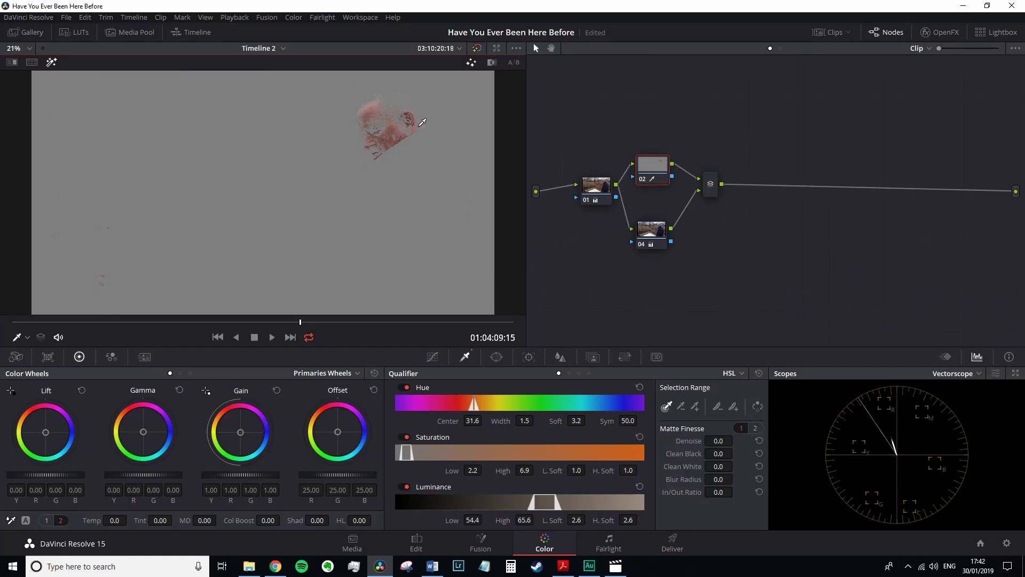
Extend the qualified colour range over the rest of the man's face by adding further skin samples
{"action": "mouse_move", "coordinate": [421, 123]}
{"action": "left_mouse_down"}
{"action": "mouse_move", "coordinate": [392, 125]}
{"action": "mouse_move", "coordinate": [390, 138]}
{"action": "mouse_move", "coordinate": [388, 122]}
{"action": "left_mouse_up"}
{"action": "left_click", "coordinate": [694, 406]}
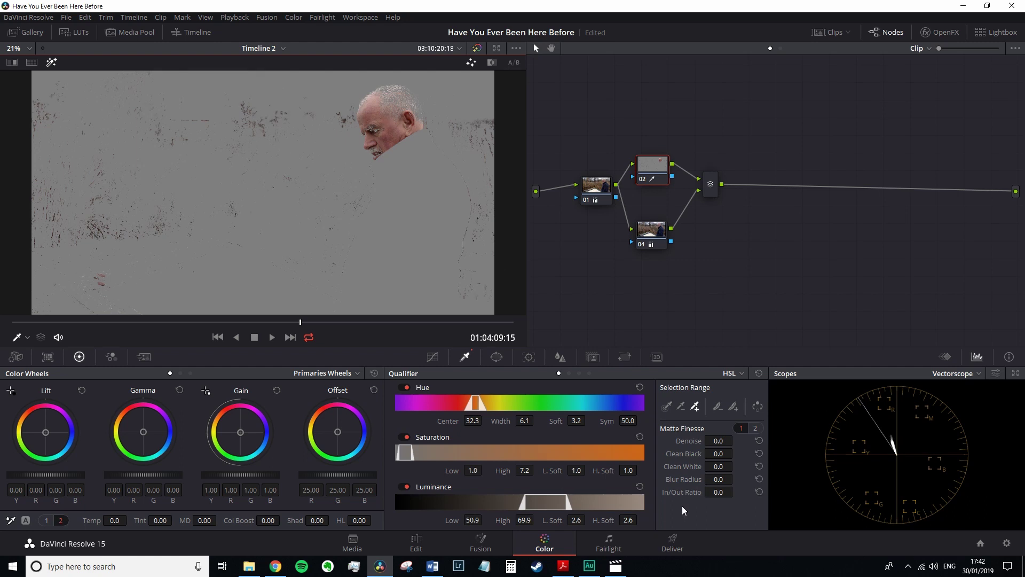
{"action": "scroll", "coordinate": [353, 108], "scroll_direction": "up", "scroll_amount": 1}
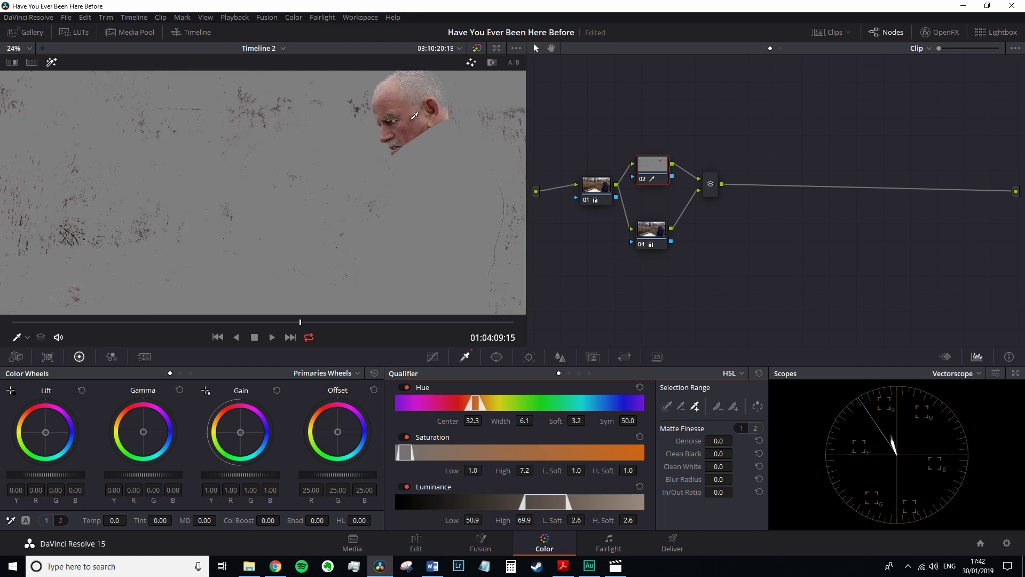
{"action": "scroll", "coordinate": [393, 165], "scroll_direction": "up", "scroll_amount": 2}
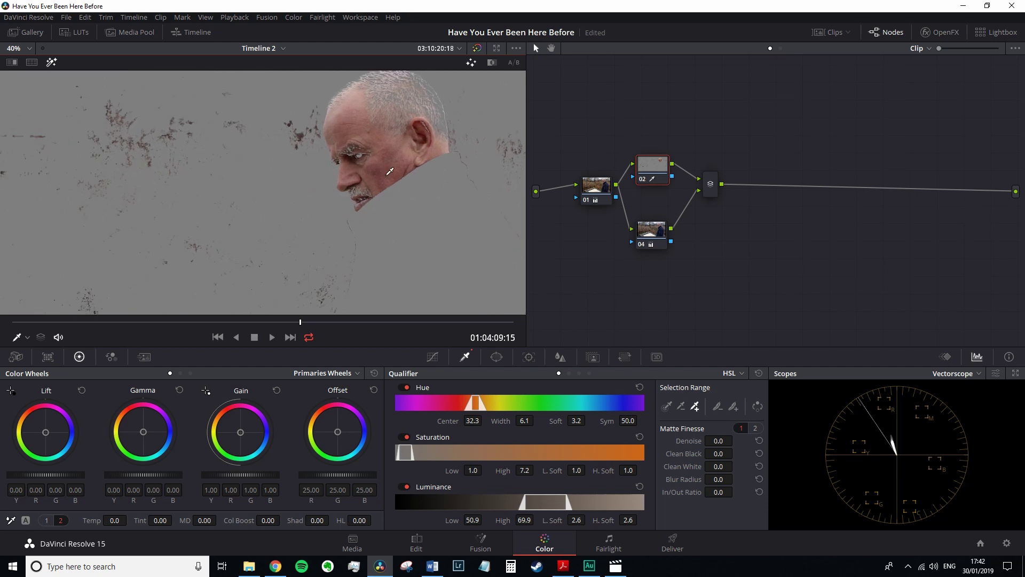
{"action": "left_click_drag", "start_coordinate": [393, 165], "coordinate": [383, 180]}
Refine the skin matte with Blur Radius 10.8, Clean Black 10.4 and Denoise 7.3, adding face samples and undoing the last one
{"action": "left_click_drag", "start_coordinate": [718, 479], "coordinate": [737, 466]}
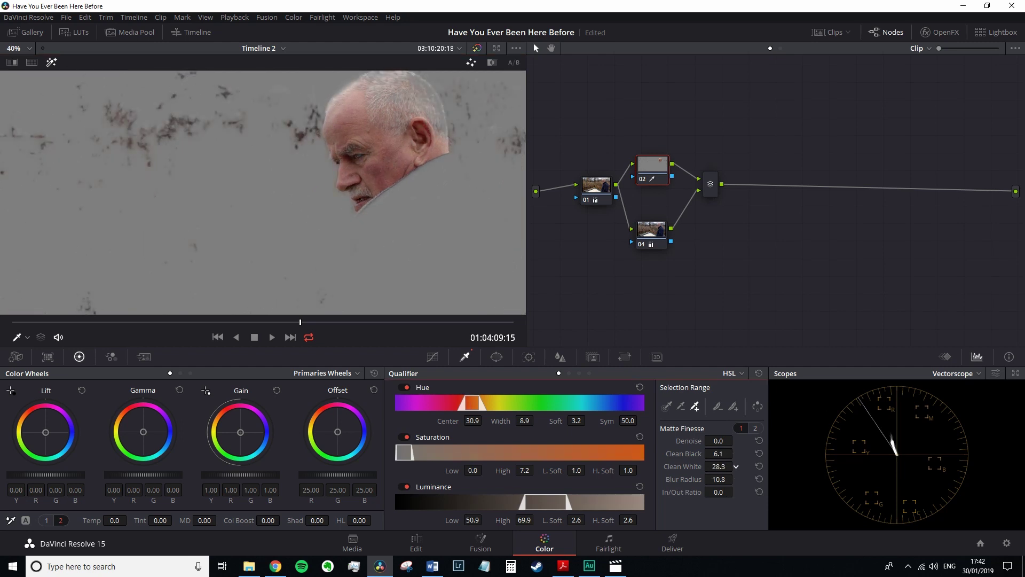
{"action": "left_click", "coordinate": [391, 141]}
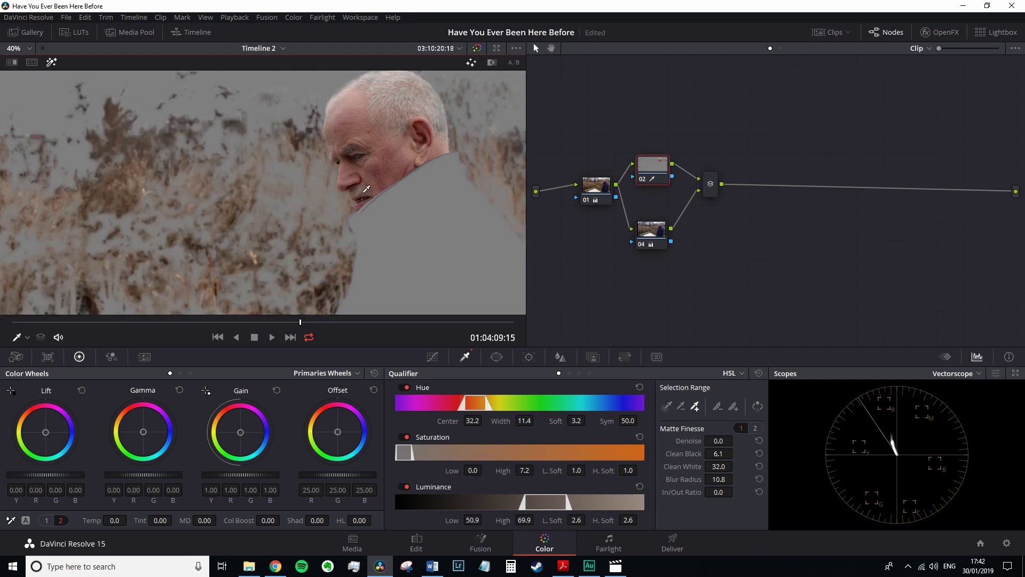
{"action": "left_click", "coordinate": [416, 171]}
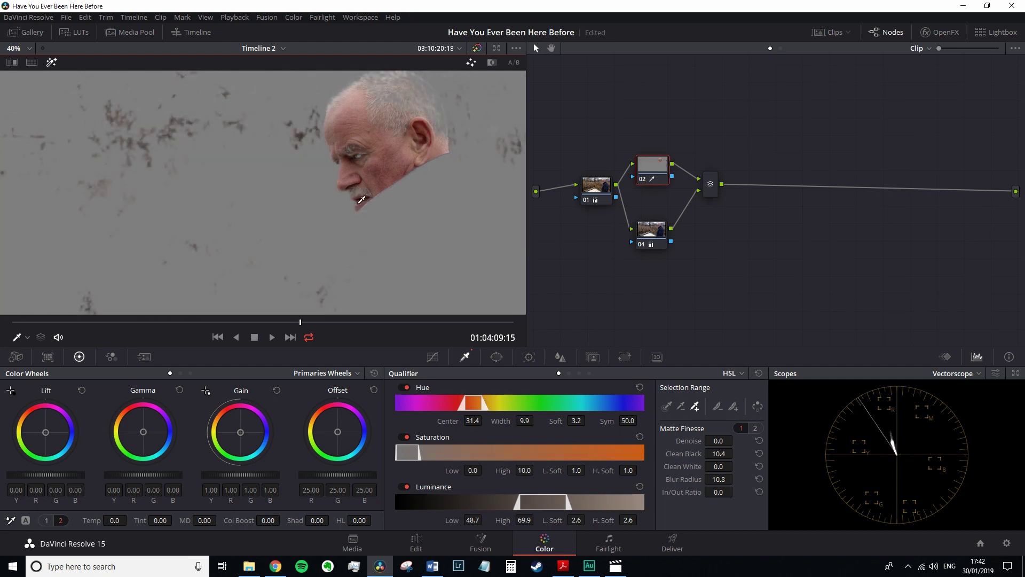
{"action": "key", "text": "ctrl+z"}
{"action": "left_click_drag", "start_coordinate": [719, 440], "coordinate": [736, 440]}
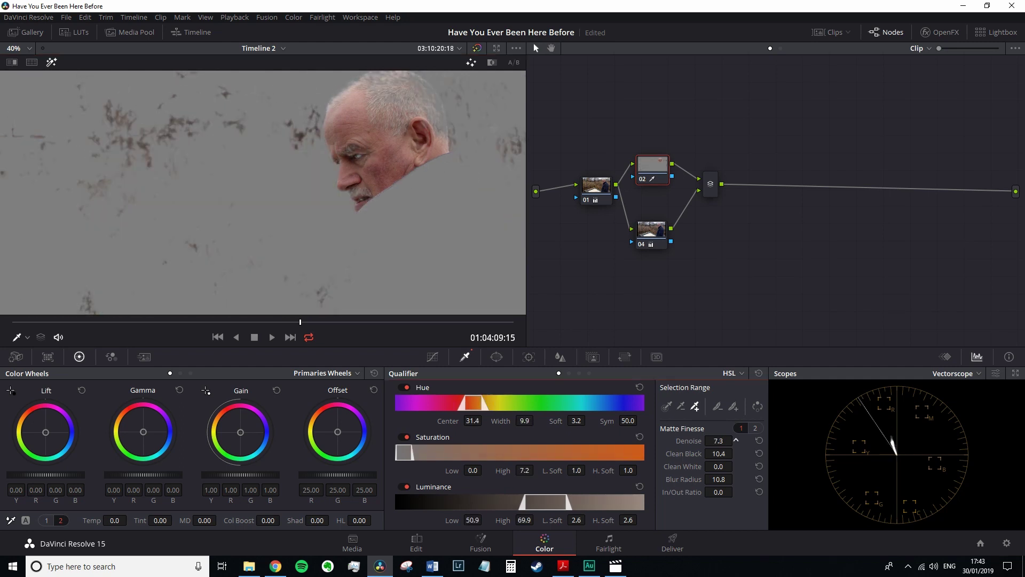
{"action": "left_click_drag", "start_coordinate": [718, 479], "coordinate": [736, 440]}
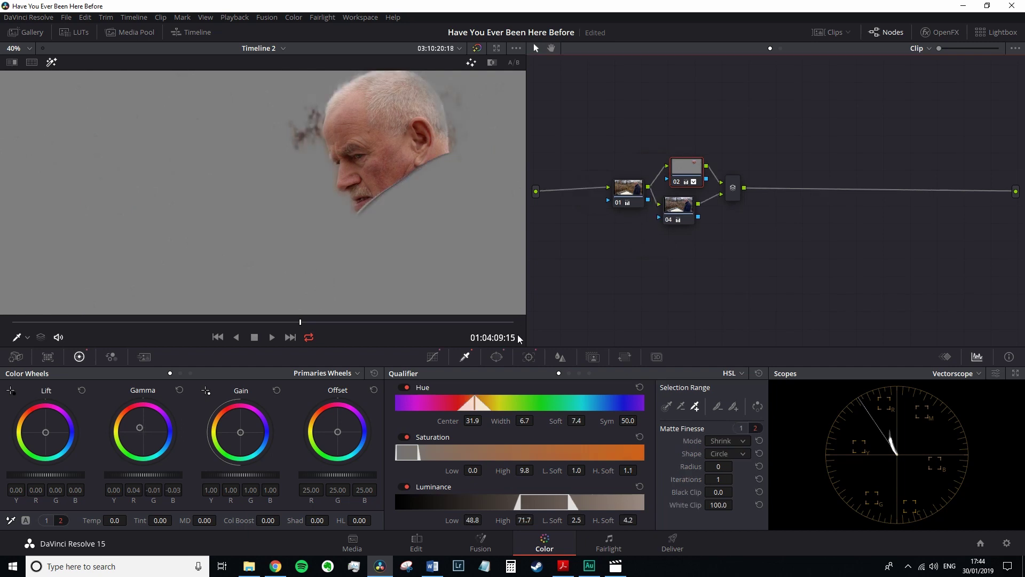
Add a circular window to node 02, fit it around the man's head and adjust its edge softness
{"action": "left_click", "coordinate": [496, 357]}
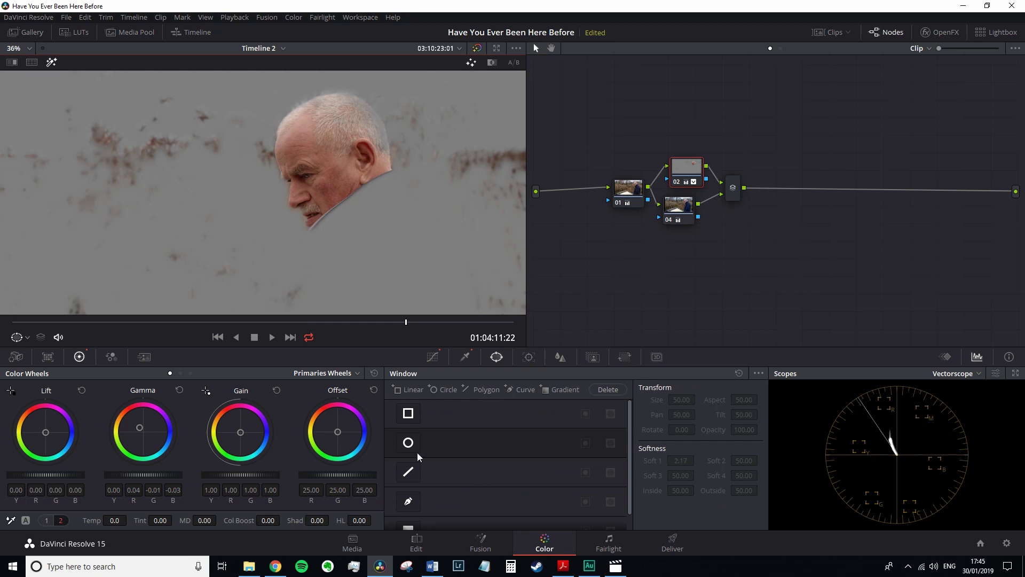
{"action": "left_click", "coordinate": [408, 442]}
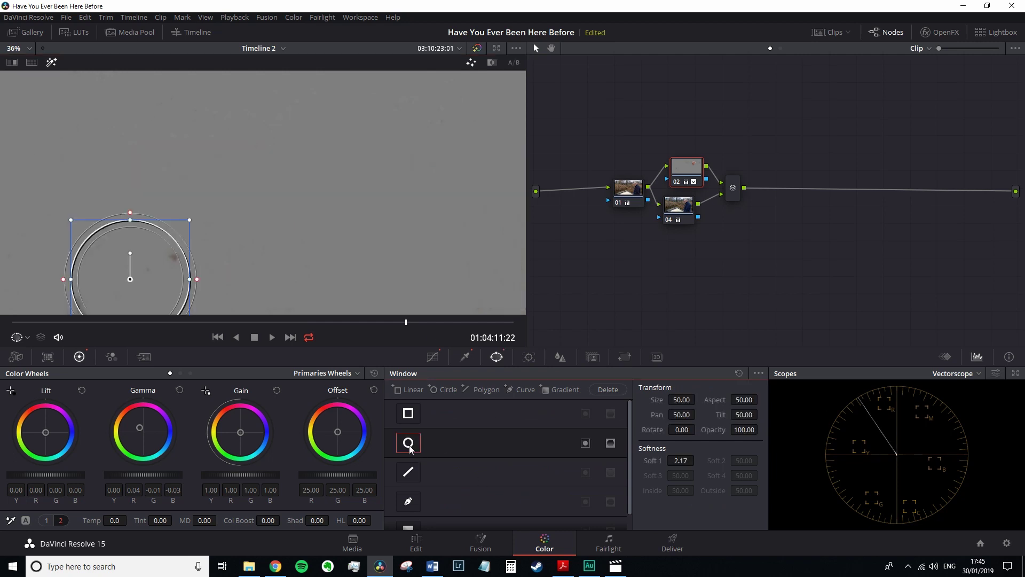
{"action": "left_click_drag", "start_coordinate": [137, 288], "coordinate": [312, 165]}
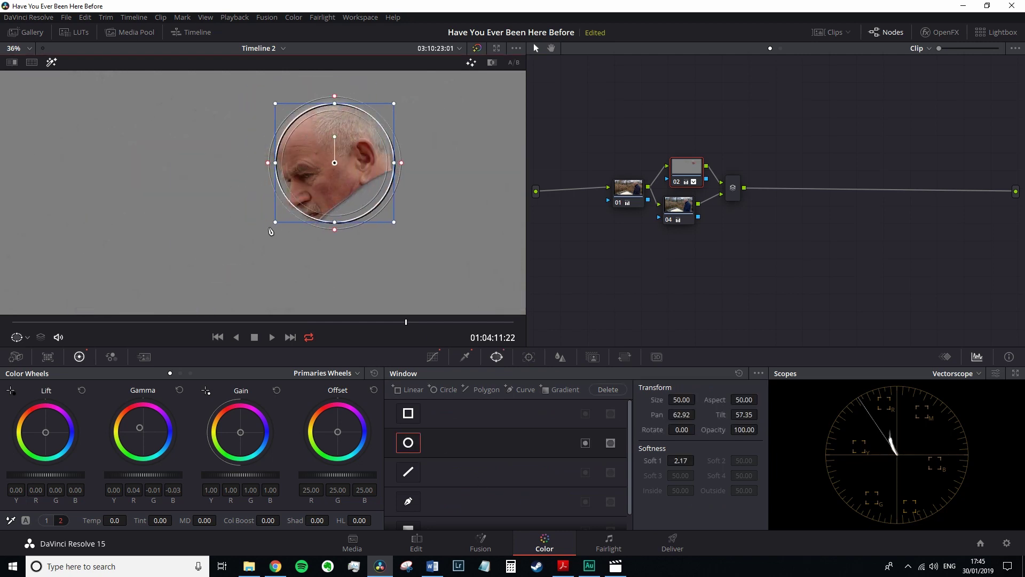
{"action": "left_click_drag", "start_coordinate": [269, 231], "coordinate": [260, 228]}
{"action": "mouse_move", "coordinate": [330, 238]}
{"action": "left_mouse_down"}
{"action": "mouse_move", "coordinate": [331, 247]}
{"action": "mouse_move", "coordinate": [330, 239]}
{"action": "left_mouse_up"}
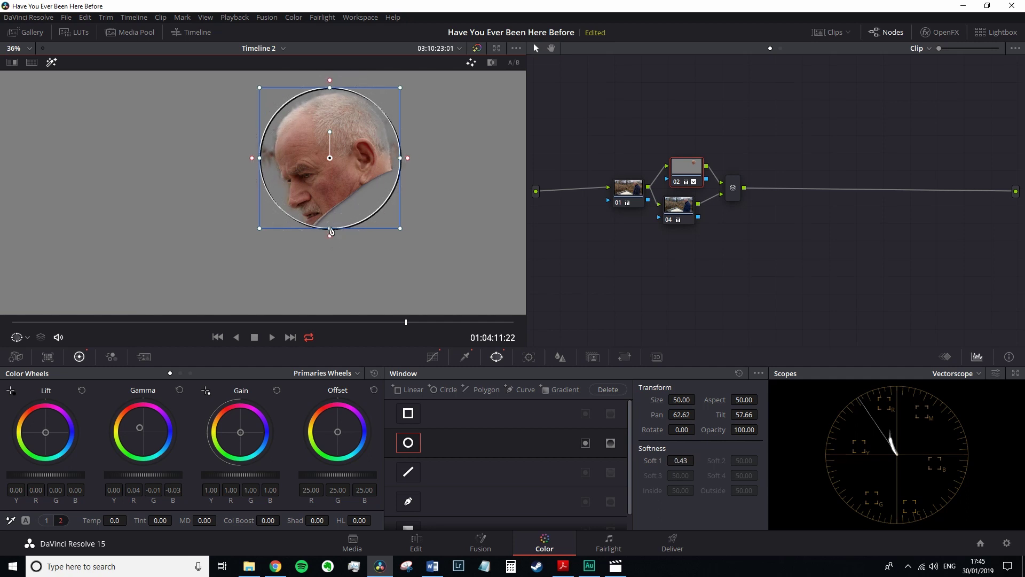
Track the circular window forward and backward through the clip with Pan, Tilt, Zoom, Rotate and 3D enabled
{"action": "left_click", "coordinate": [528, 358]}
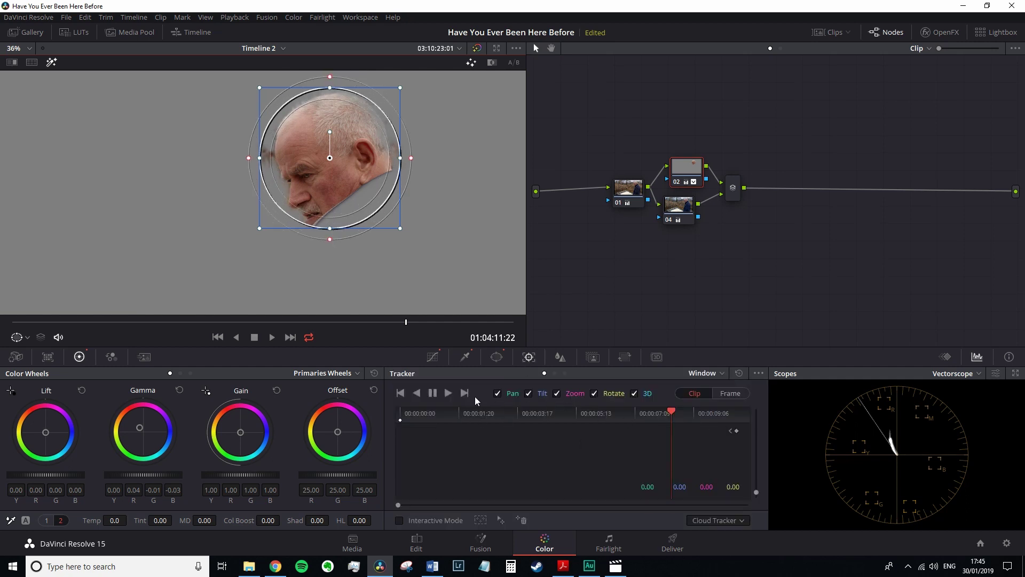
{"action": "left_click", "coordinate": [450, 393]}
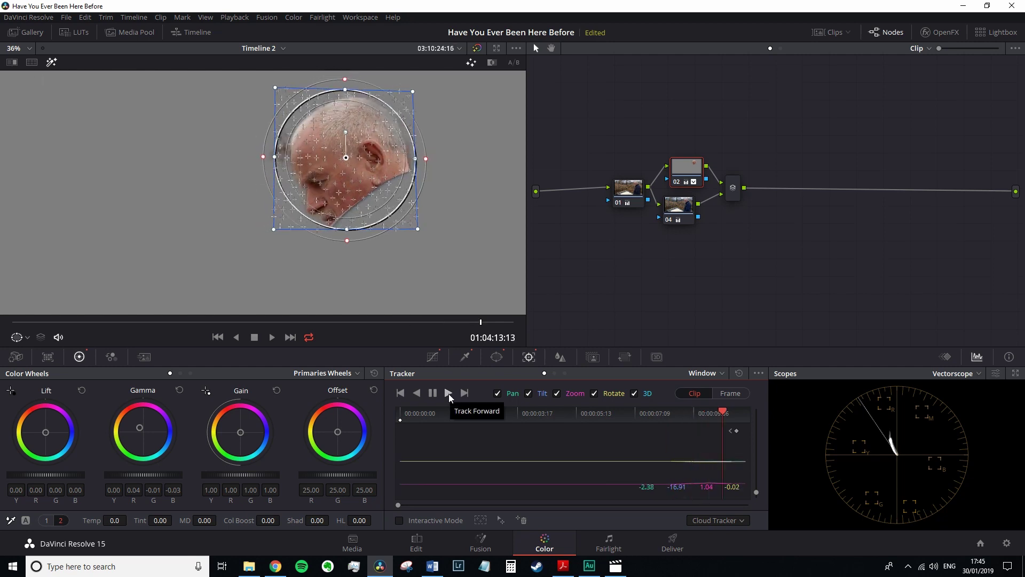
{"action": "left_click", "coordinate": [416, 393]}
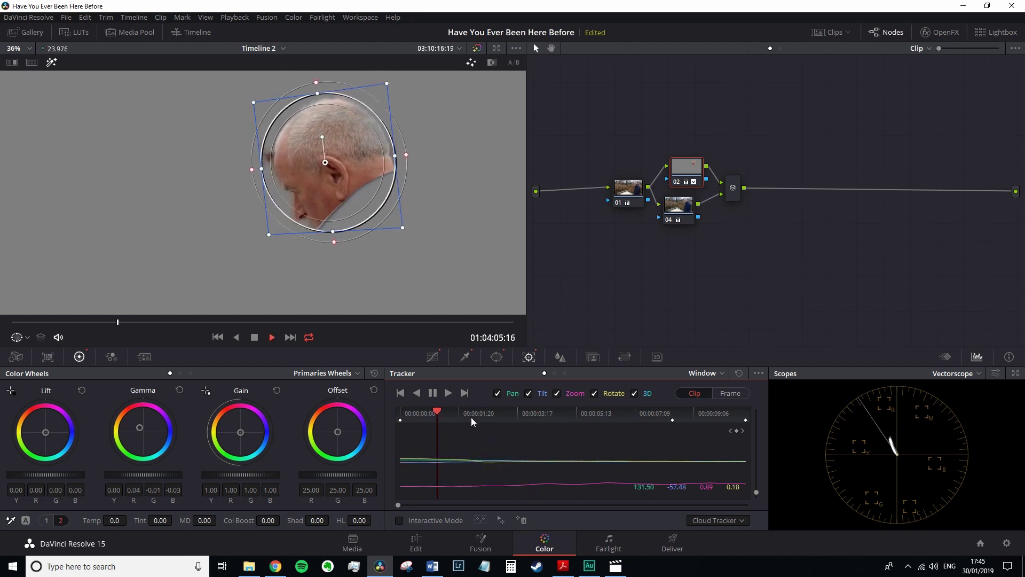
Append a new node after the mixer
{"action": "key", "text": "alt+k"}
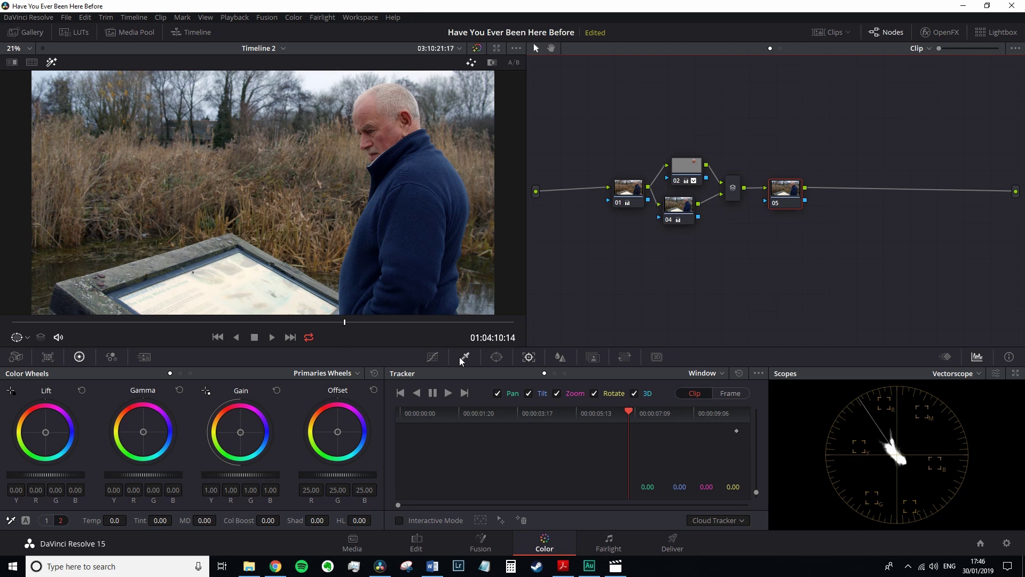
Key the bright sky above the trees on node 05 with the HSL Qualifier
{"action": "left_click", "coordinate": [464, 357]}
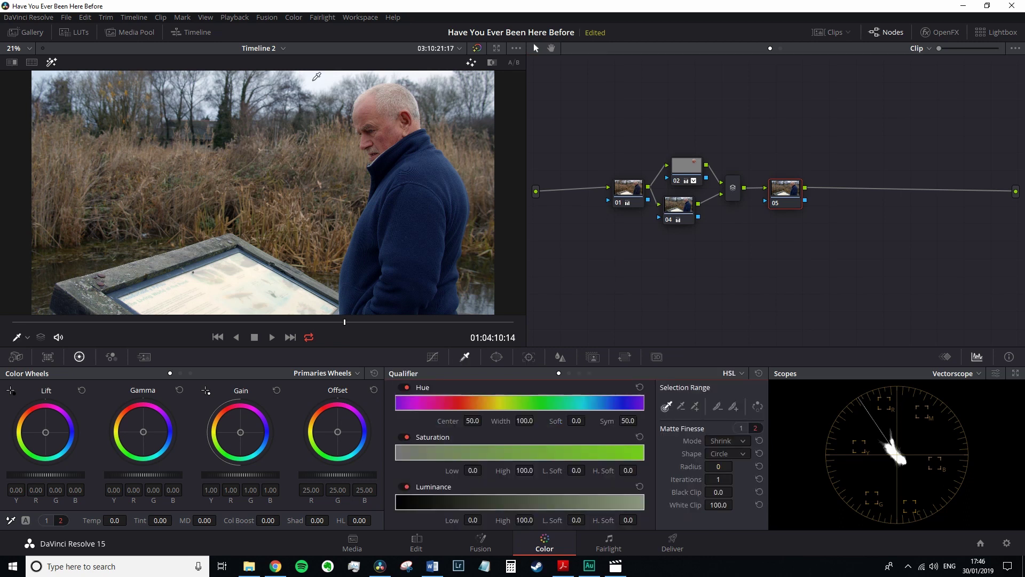
{"action": "left_click", "coordinate": [314, 80]}
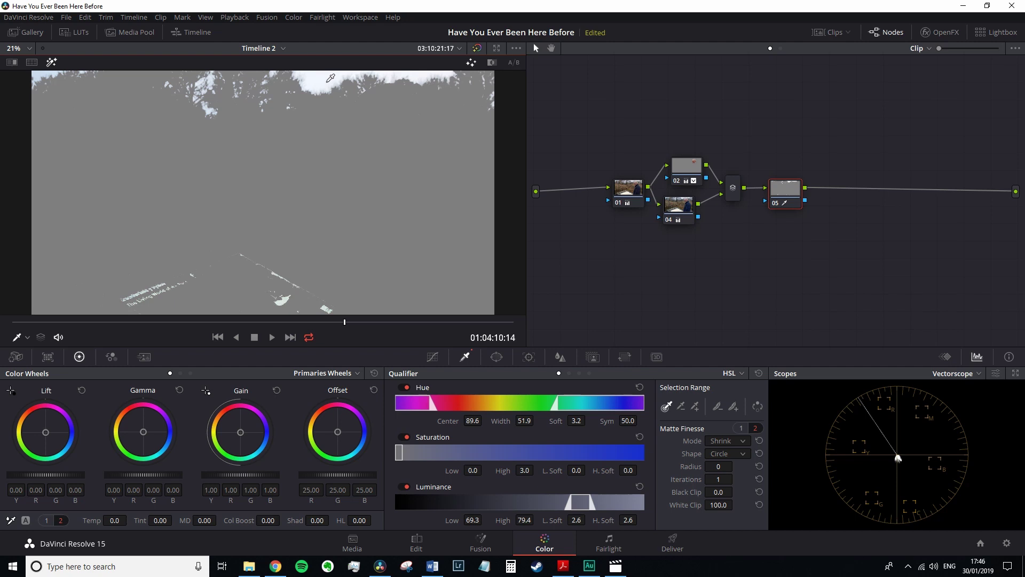
{"action": "left_click", "coordinate": [327, 85]}
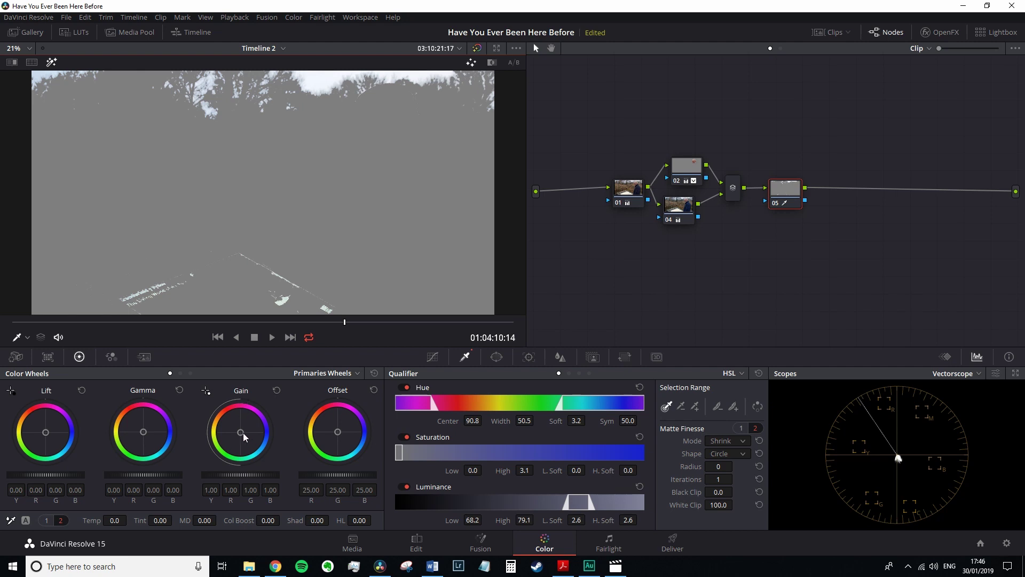
Warm the keyed sky by shifting Gain to 1.08 red, 0.99 green and 0.82 blue, checking the selection with the highlight view
{"action": "left_click_drag", "start_coordinate": [241, 430], "coordinate": [236, 430]}
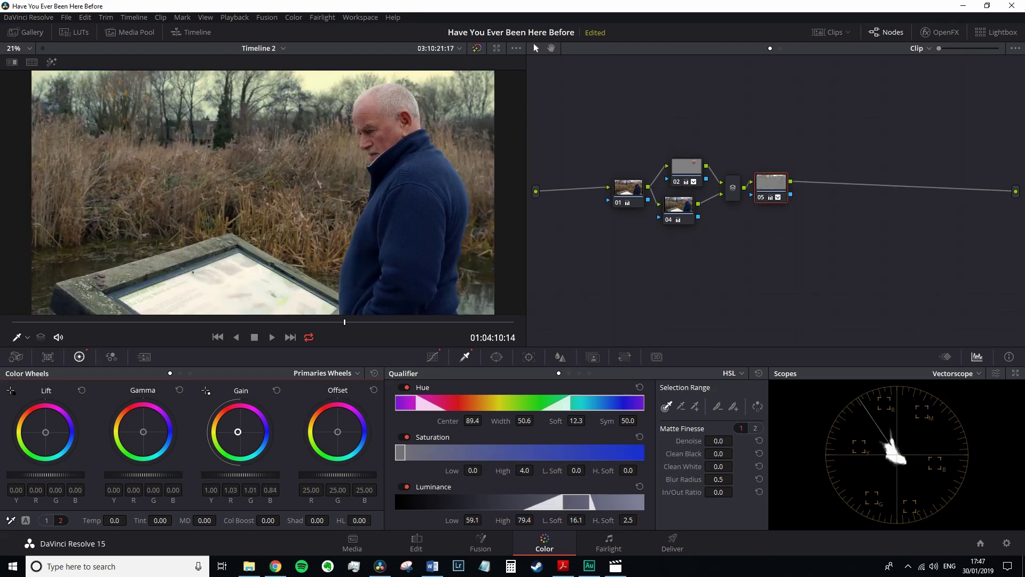
{"action": "left_click_drag", "start_coordinate": [238, 432], "coordinate": [237, 431]}
{"action": "left_click", "coordinate": [52, 62]}
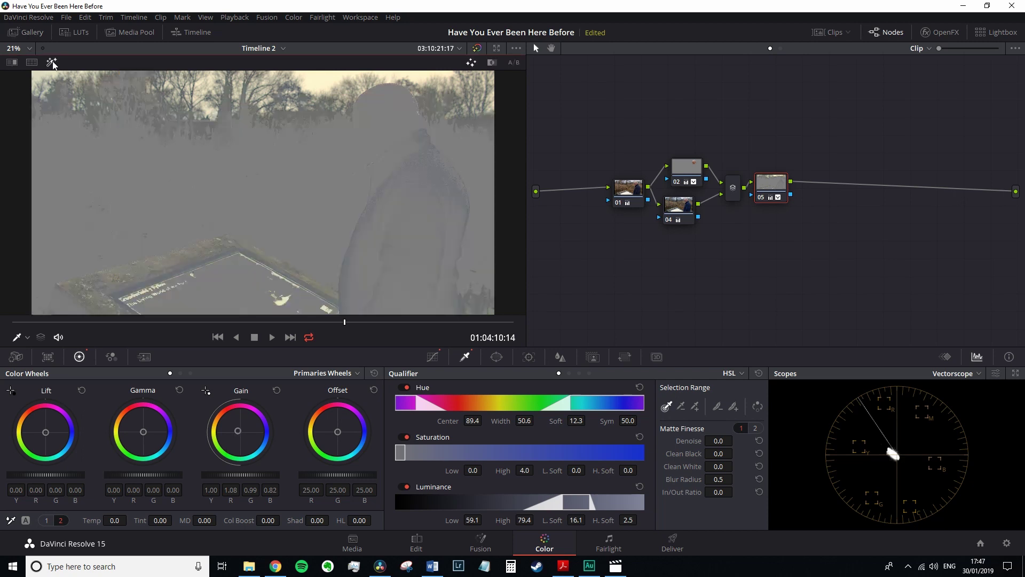
{"action": "left_click", "coordinate": [52, 63]}
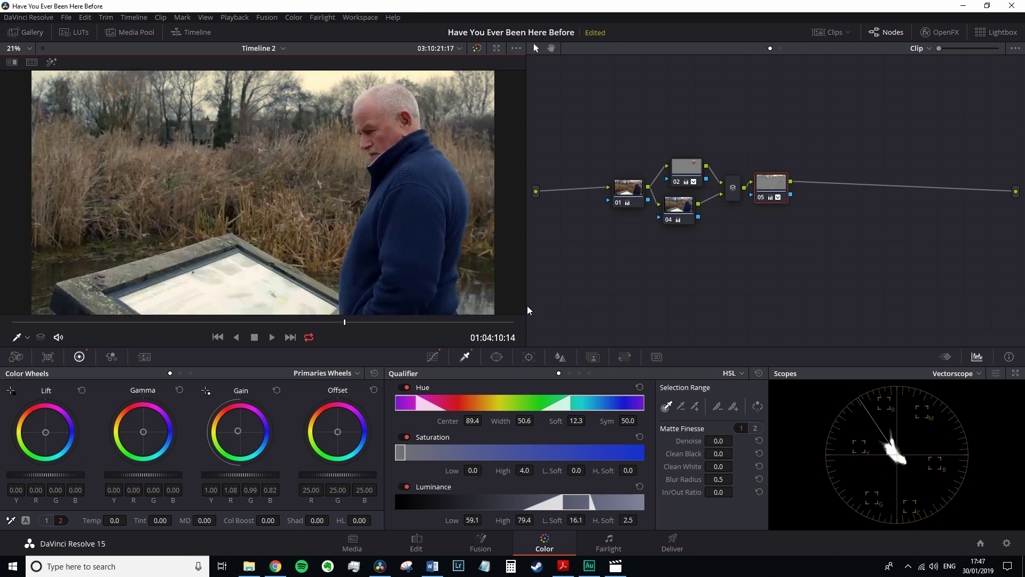
Add a linear window to node 05 and stretch it across the full width and upper part of the frame
{"action": "left_click", "coordinate": [497, 357]}
{"action": "left_click", "coordinate": [471, 484]}
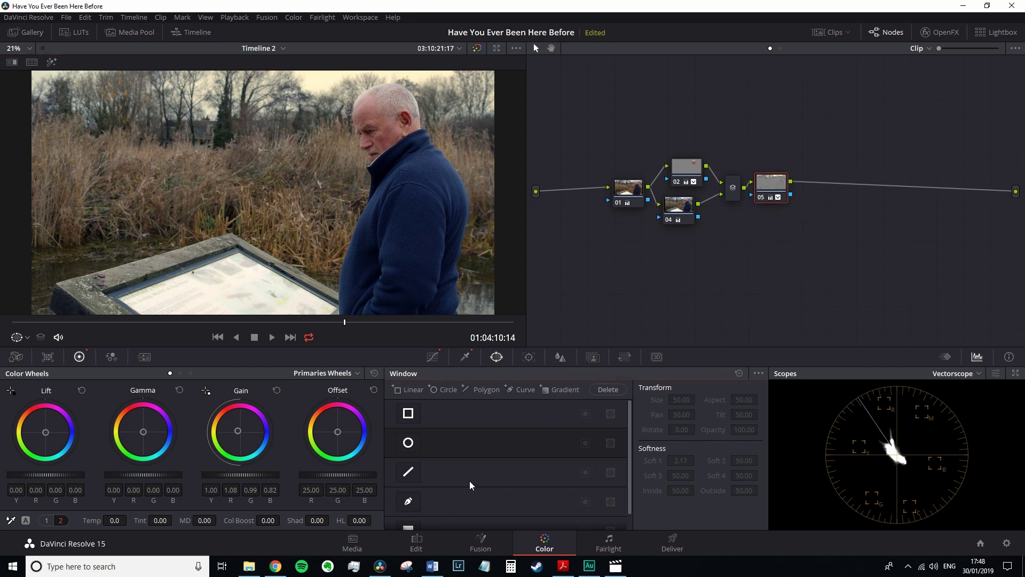
{"action": "left_click", "coordinate": [408, 413]}
{"action": "left_click_drag", "start_coordinate": [260, 212], "coordinate": [525, 95]}
{"action": "left_click_drag", "start_coordinate": [277, 111], "coordinate": [280, 233]}
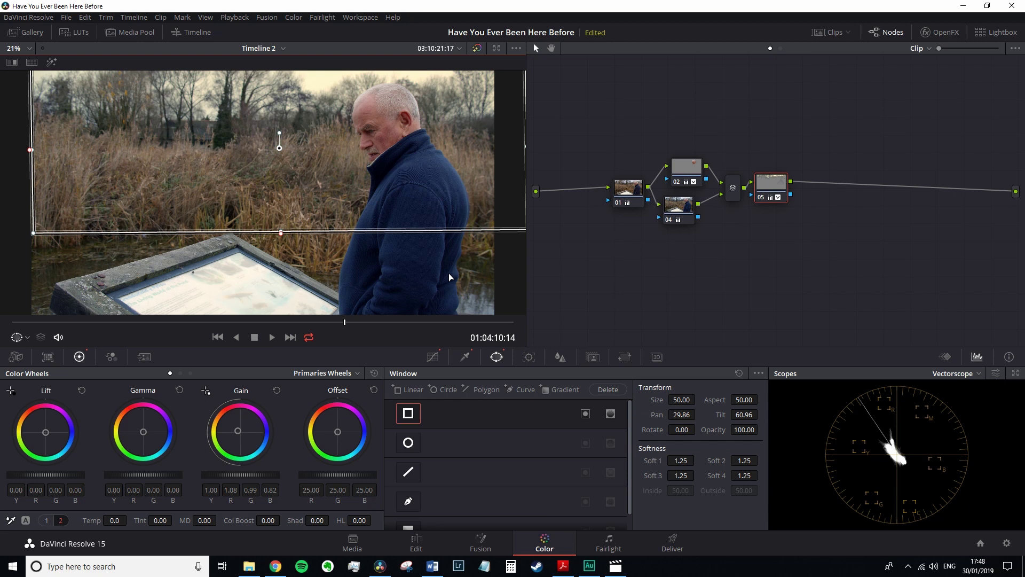
Append a serial node after node 05, lower its Offset to 18.55 and set its saturation to 45
{"action": "key", "text": "alt+s"}
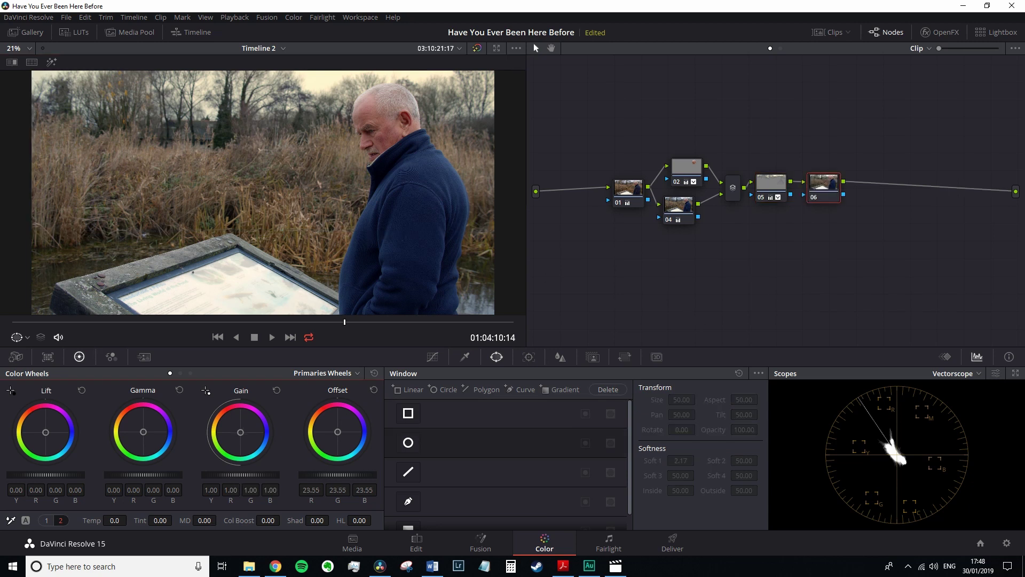
{"action": "left_click_drag", "start_coordinate": [342, 474], "coordinate": [307, 475]}
{"action": "left_click", "coordinate": [47, 521]}
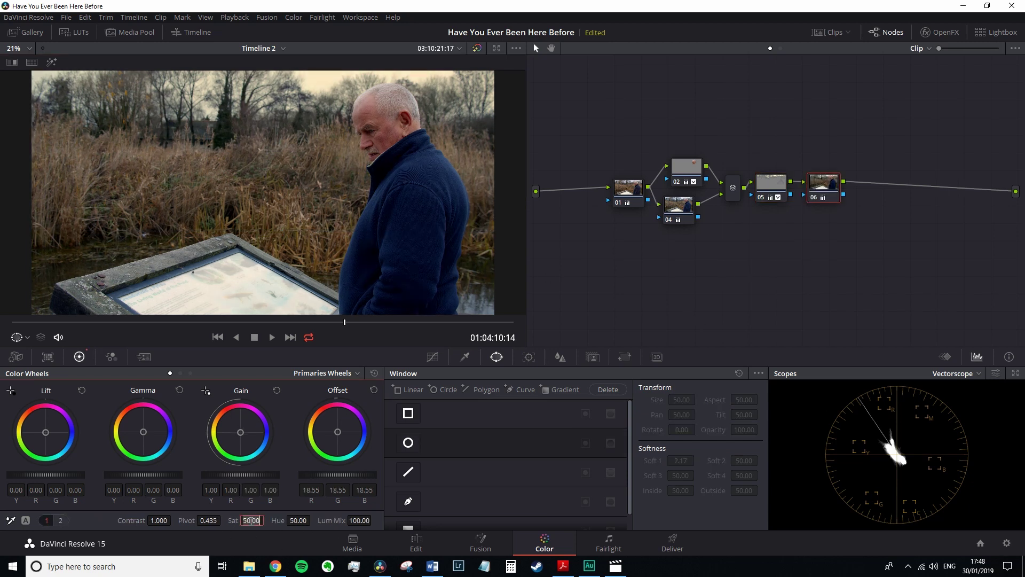
Find the Film Grain effect and apply it to node 06, then slightly lower the node's Gamma
{"action": "left_click", "coordinate": [940, 32]}
{"action": "left_click", "coordinate": [995, 49]}
{"action": "type", "text": "grain"}
{"action": "left_click_drag", "start_coordinate": [854, 140], "coordinate": [781, 199]}
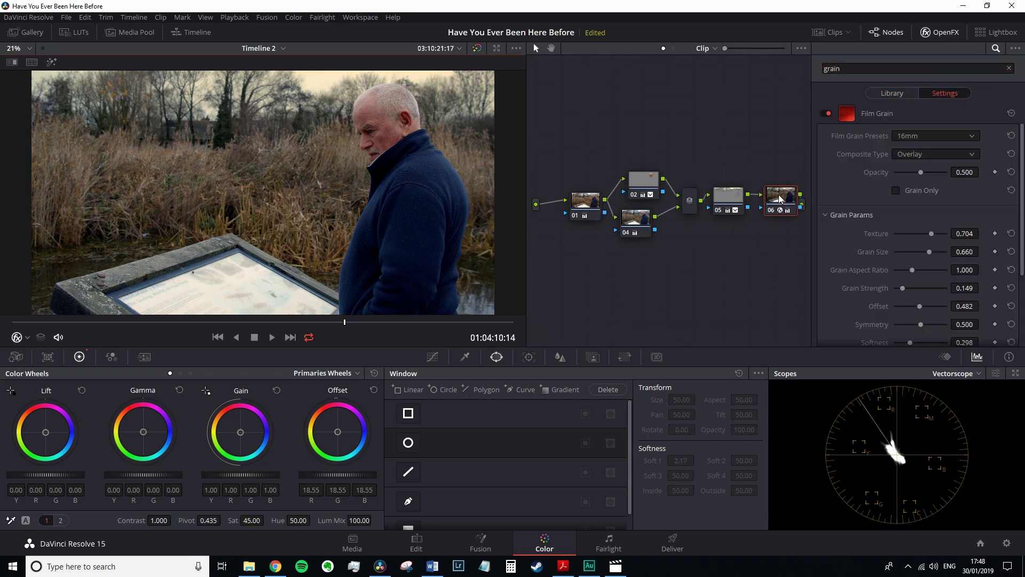
{"action": "left_click", "coordinate": [961, 33]}
{"action": "left_click_drag", "start_coordinate": [166, 475], "coordinate": [155, 474]}
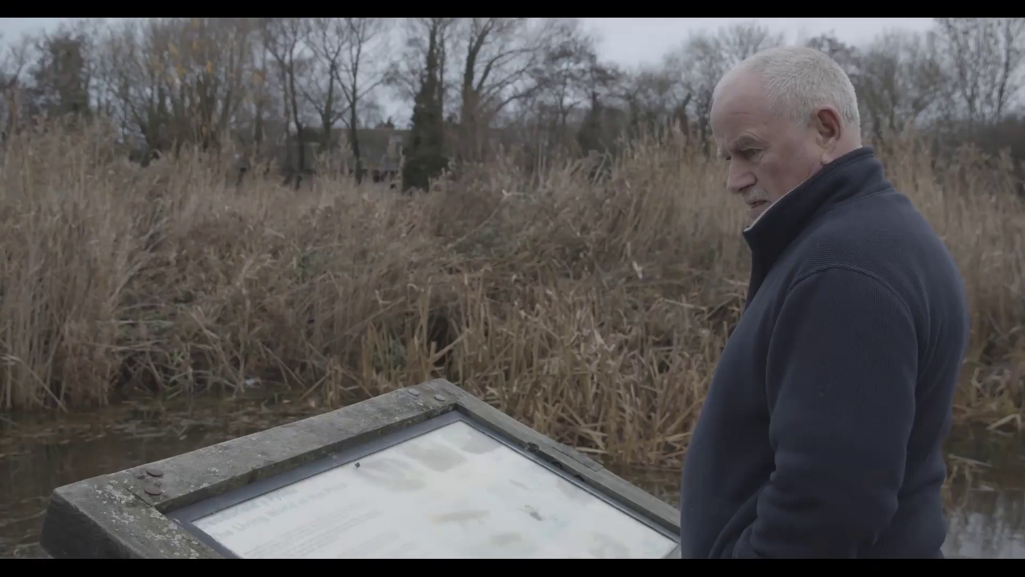